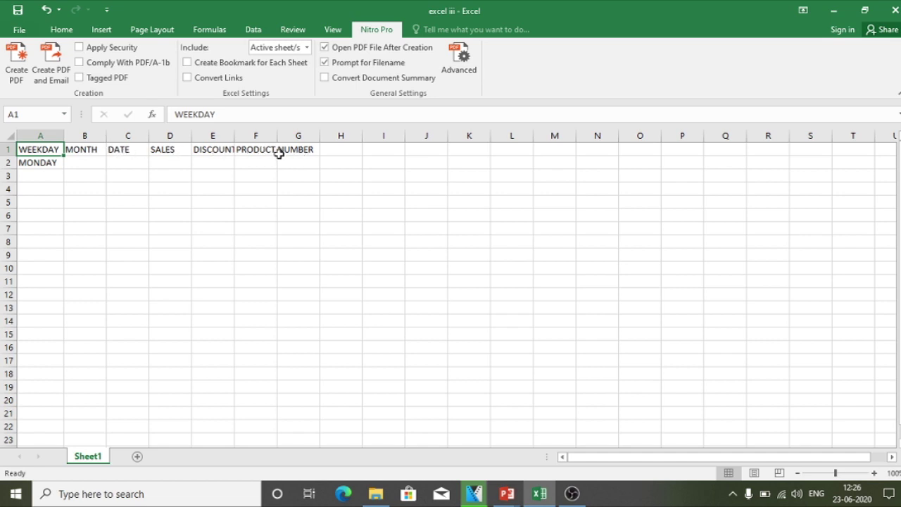
# Step: Widen column F to fit the PRODUCT NUMBER heading and enter TUESDAY in cell A3
pyautogui.moveTo(278, 135); pyautogui.dragTo(318, 136)
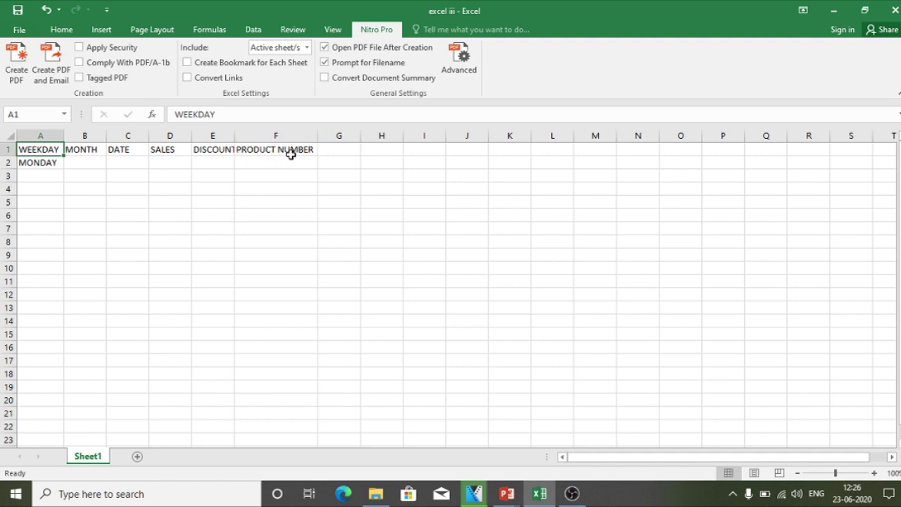
pyautogui.click(40, 163)
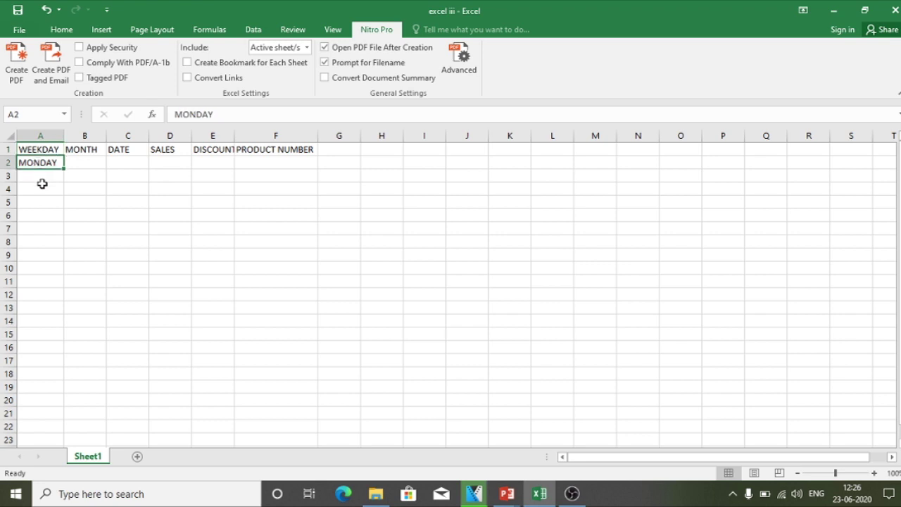
pyautogui.click(42, 176)
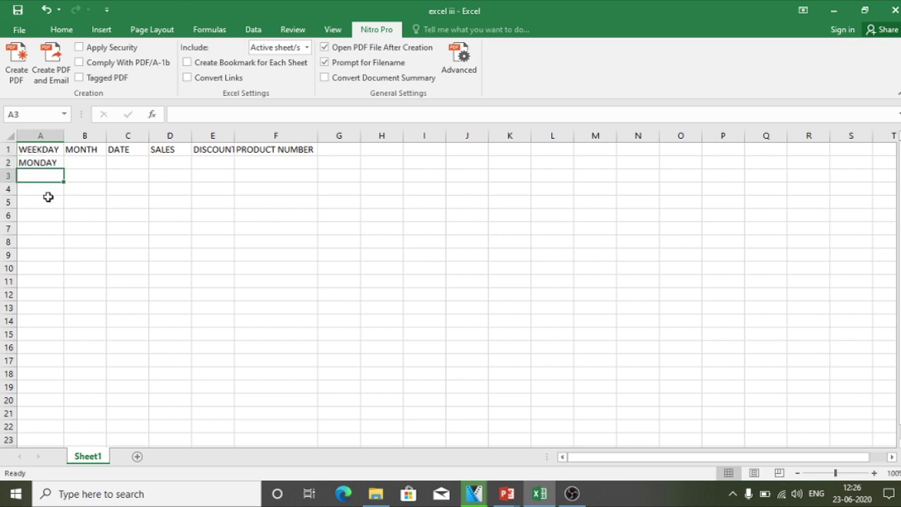
pyautogui.write('SUNDAY')
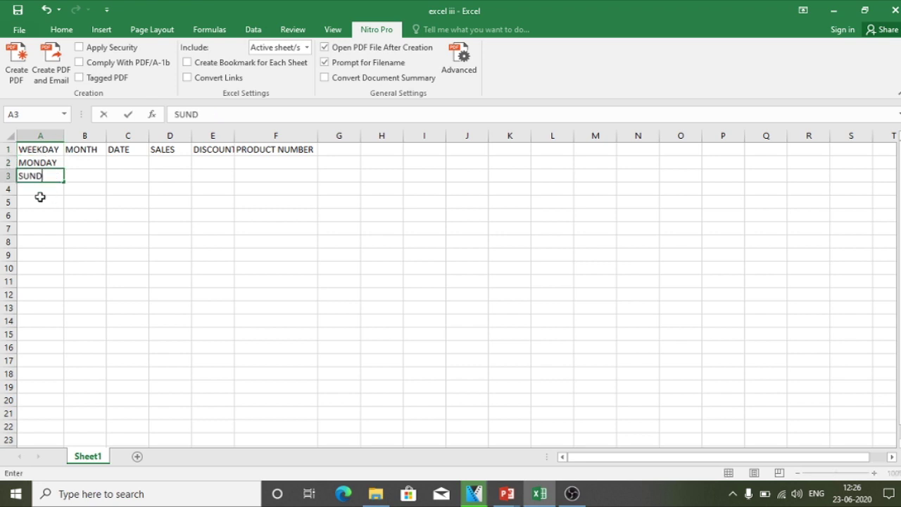
pyautogui.press('BackSpace')
pyautogui.press('BackSpace')
pyautogui.press('BackSpace')
pyautogui.press('BackSpace')
pyautogui.press('BackSpace')
pyautogui.press('BackSpace')
pyautogui.write('TUESDA')
pyautogui.press('Return')
# Step: Extend the weekday series from A2:A3 down to A14 and autofit column A
pyautogui.moveTo(44, 161); pyautogui.dragTo(64, 328)
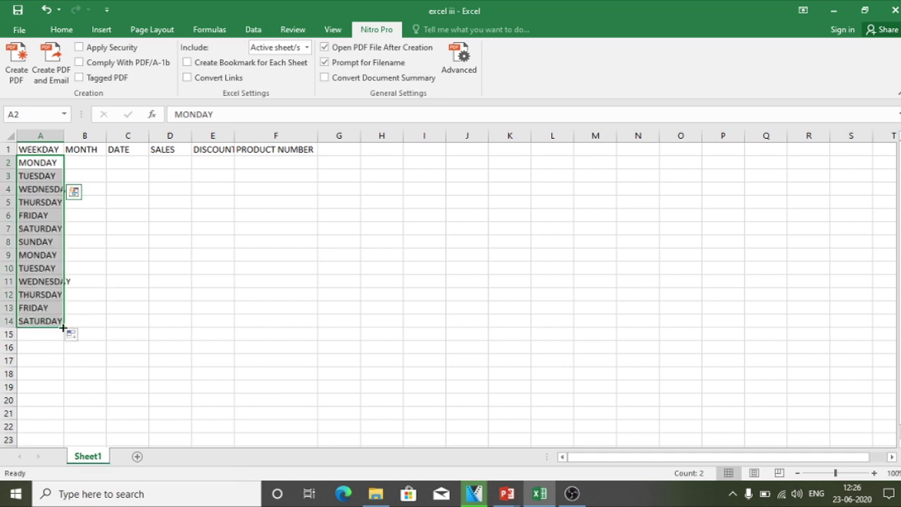
pyautogui.doubleClick(59, 136)
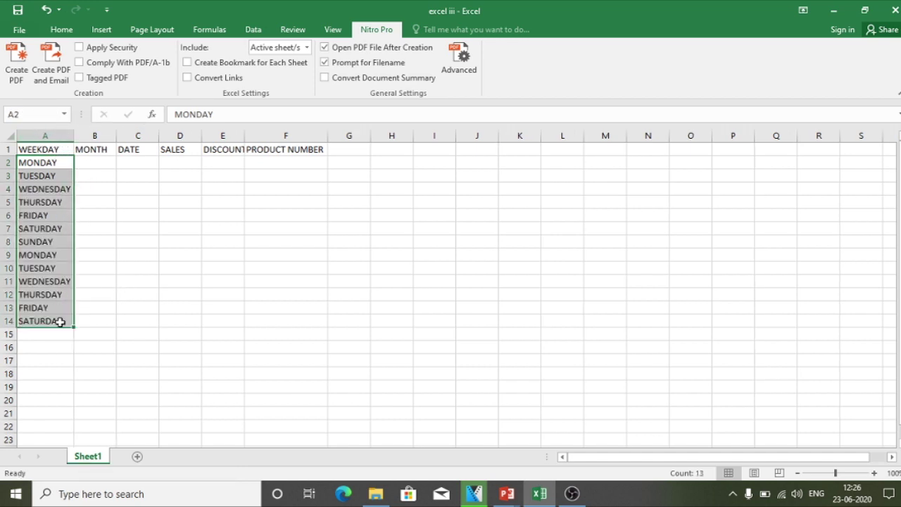
# Step: Fill B2:B14 with a month series starting with JUNE and JULY, and autofit column B
pyautogui.click(94, 161)
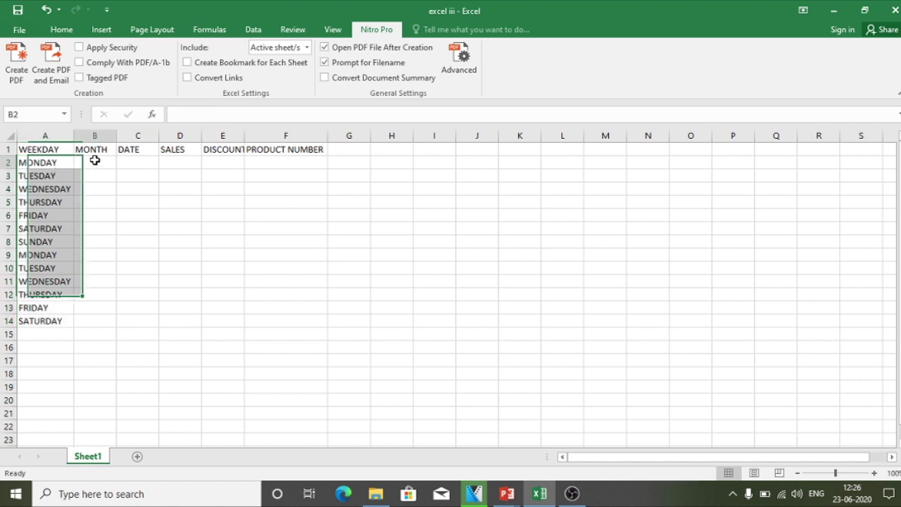
pyautogui.write('JUNE')
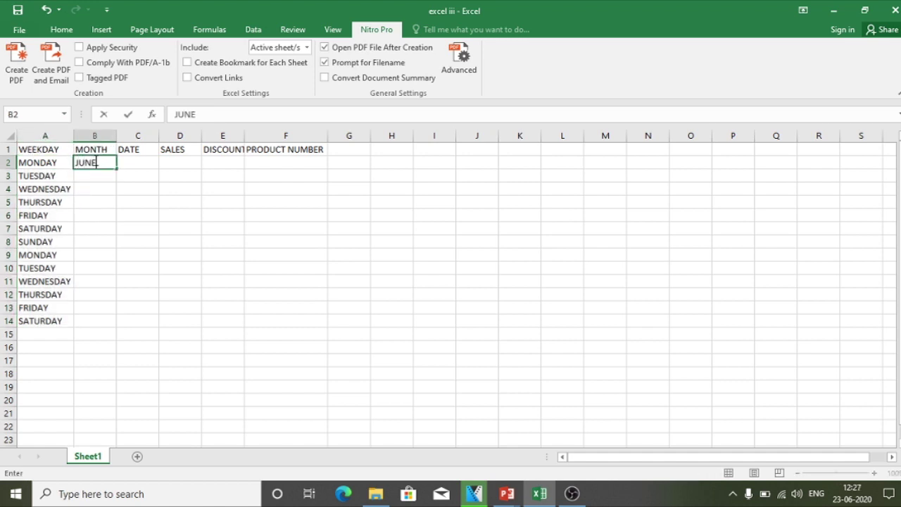
pyautogui.press('Return')
pyautogui.write('JUNE')
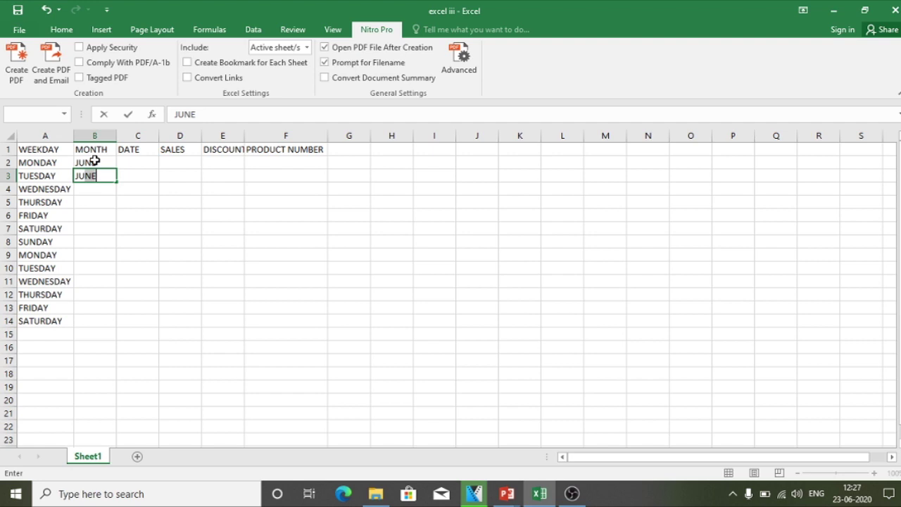
pyautogui.write('LY')
pyautogui.moveTo(94, 161); pyautogui.dragTo(109, 324)
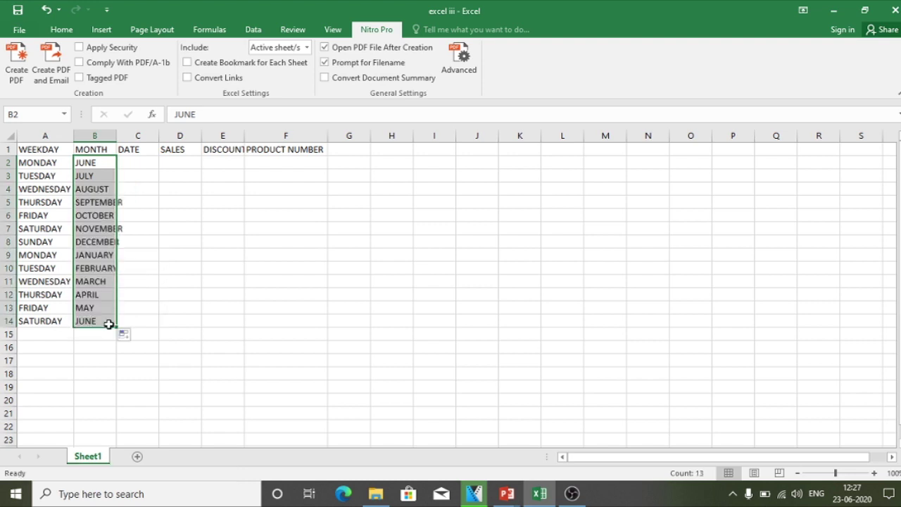
pyautogui.doubleClick(116, 135)
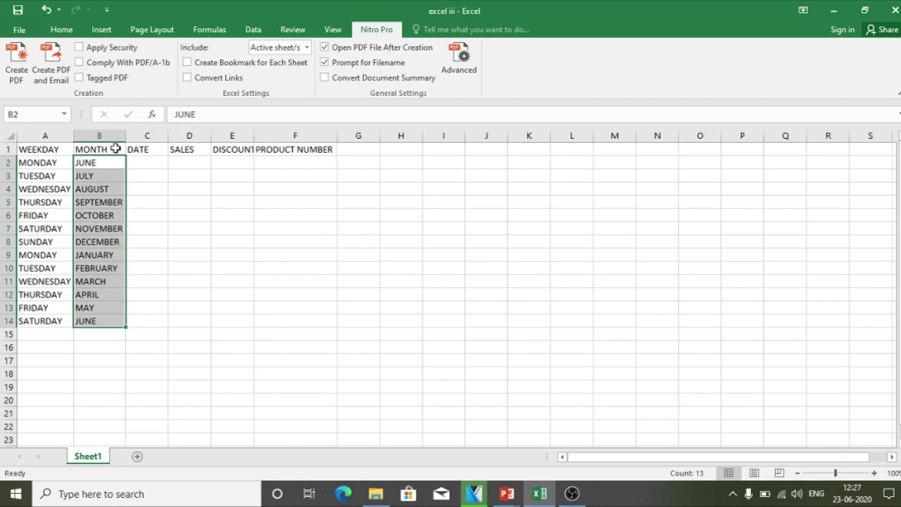
# Step: Fill C2:C14 with a series of consecutive dates starting with 23-06-2020 and 24-06-2020
pyautogui.click(146, 161)
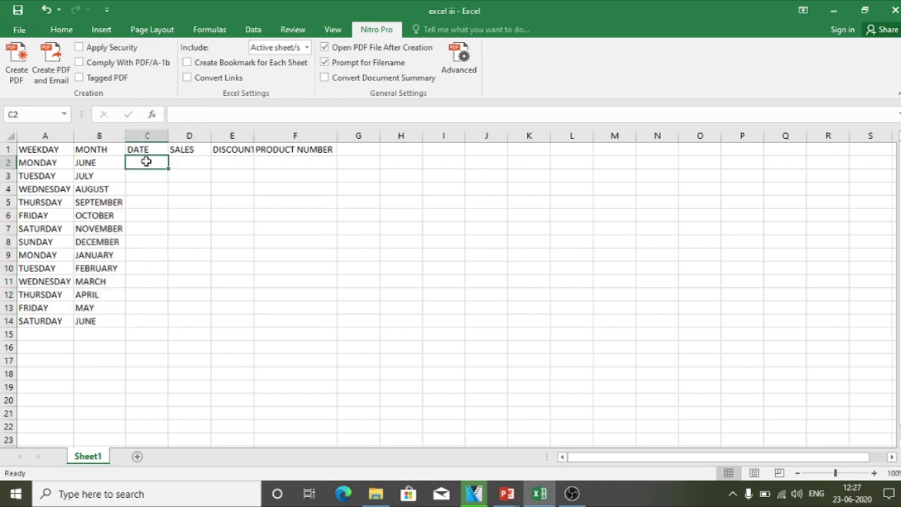
pyautogui.write('23/06')
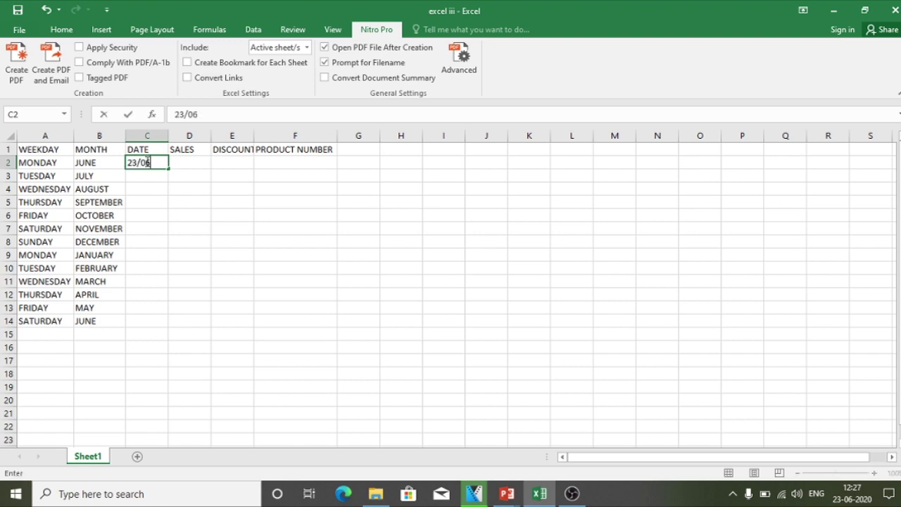
pyautogui.write('/2020')
pyautogui.press('Return')
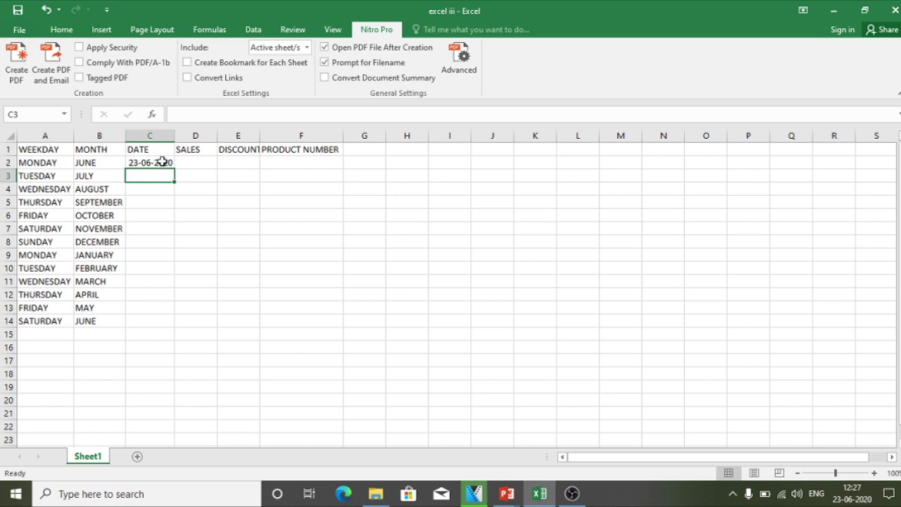
pyautogui.click(161, 163)
pyautogui.click(153, 172)
pyautogui.write('24-06')
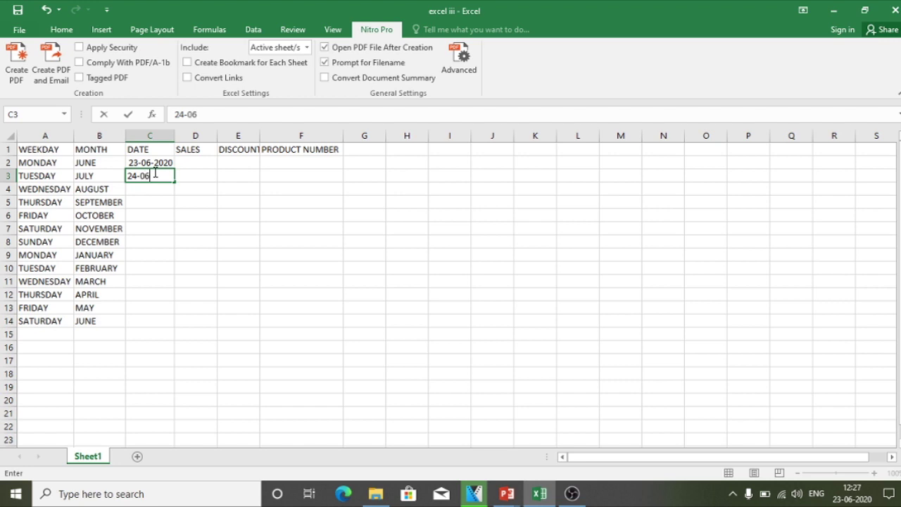
pyautogui.write('-2020')
pyautogui.press('Return')
pyautogui.moveTo(161, 167); pyautogui.dragTo(170, 322)
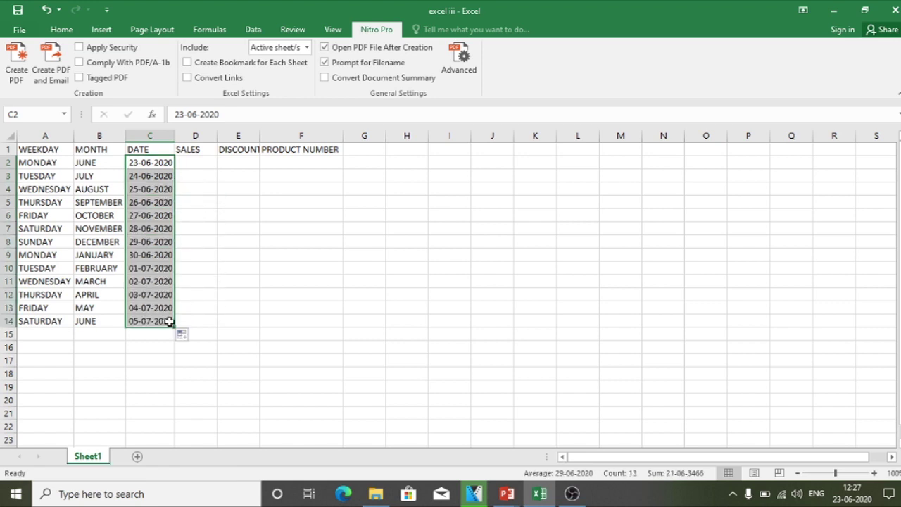
# Step: Enter the sales values 56, 58, 42 and 78 in cells D2 to D5
pyautogui.click(193, 161)
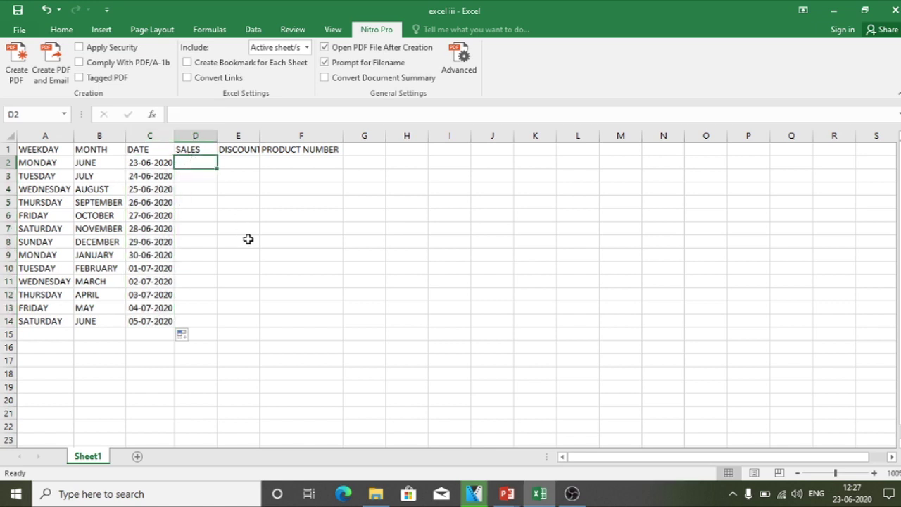
pyautogui.write('56')
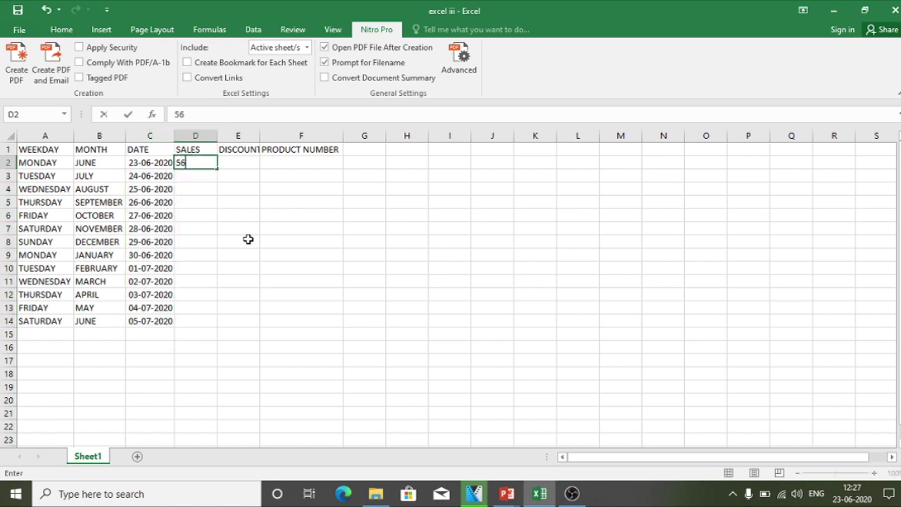
pyautogui.press('Return')
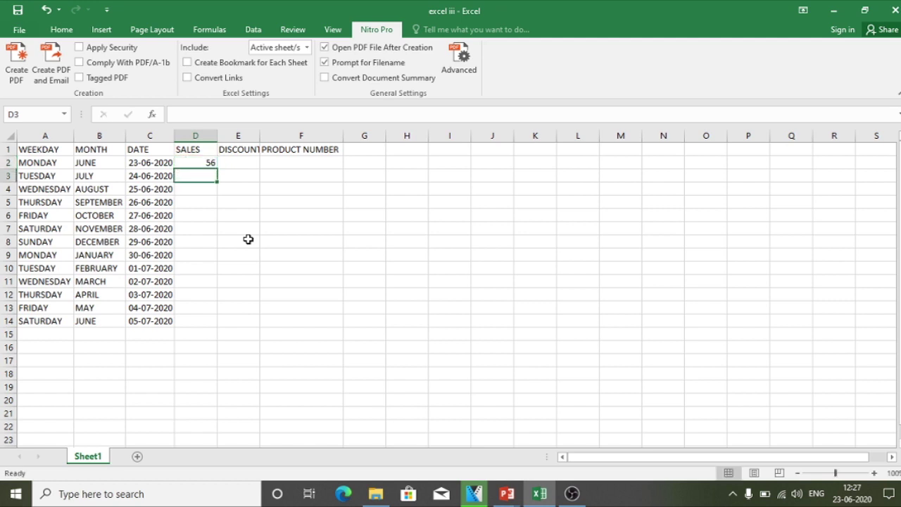
pyautogui.write('58')
pyautogui.press('Return')
pyautogui.press('Return')
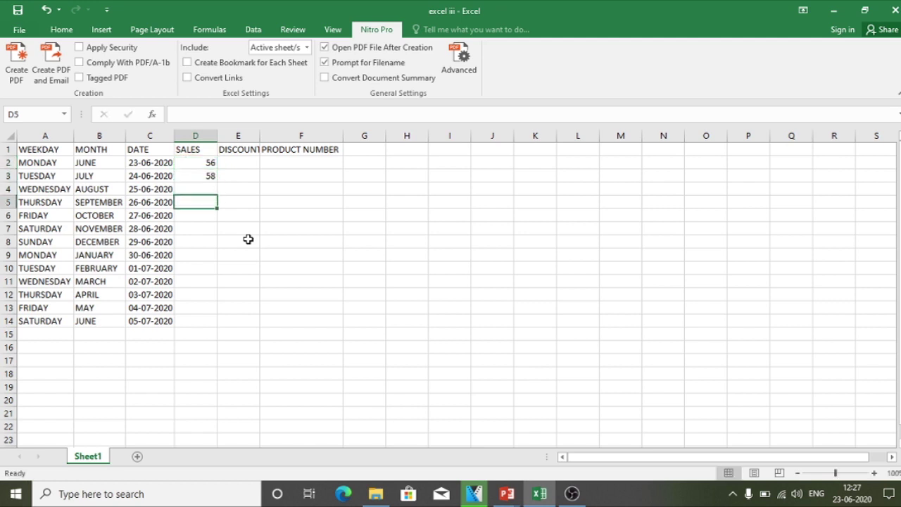
pyautogui.write('78')
pyautogui.press('Return')
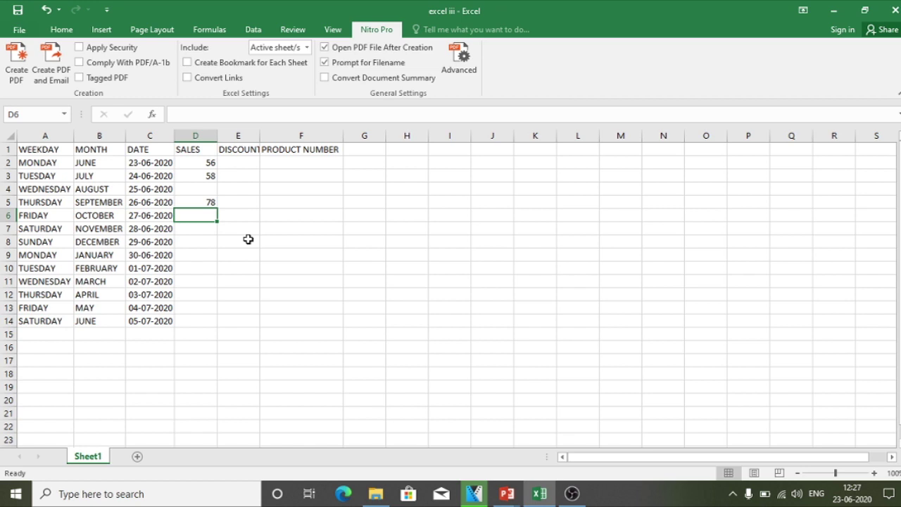
pyautogui.press('Up')
pyautogui.press('Up')
pyautogui.write('42')
pyautogui.press('Return')
# Step: Enter the sales values 44, 10, 47, 48 and 56 in cells D6 to D10
pyautogui.press('Return')
pyautogui.write('44')
pyautogui.press('Return')
pyautogui.write('10')
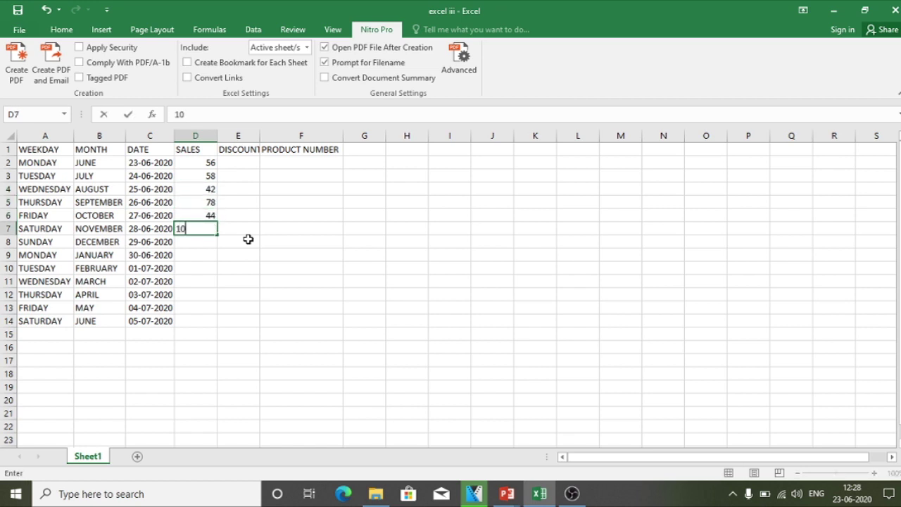
pyautogui.press('Return')
pyautogui.write('47')
pyautogui.press('Return')
pyautogui.write('48')
pyautogui.press('Return')
pyautogui.write('56')
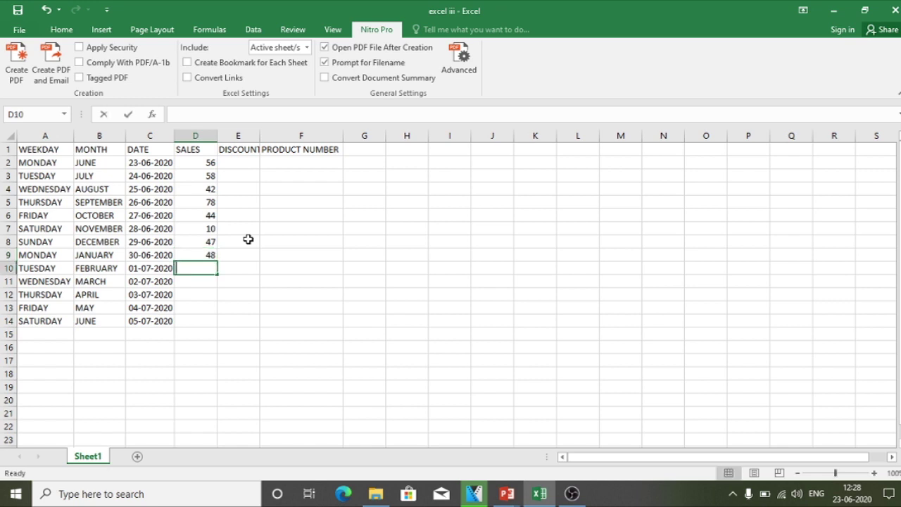
pyautogui.press('Return')
# Step: Enter the sales values 89, 52, 41 and 42 in cells D11 to D14
pyautogui.write('89')
pyautogui.press('Return')
pyautogui.write('52')
pyautogui.press('Return')
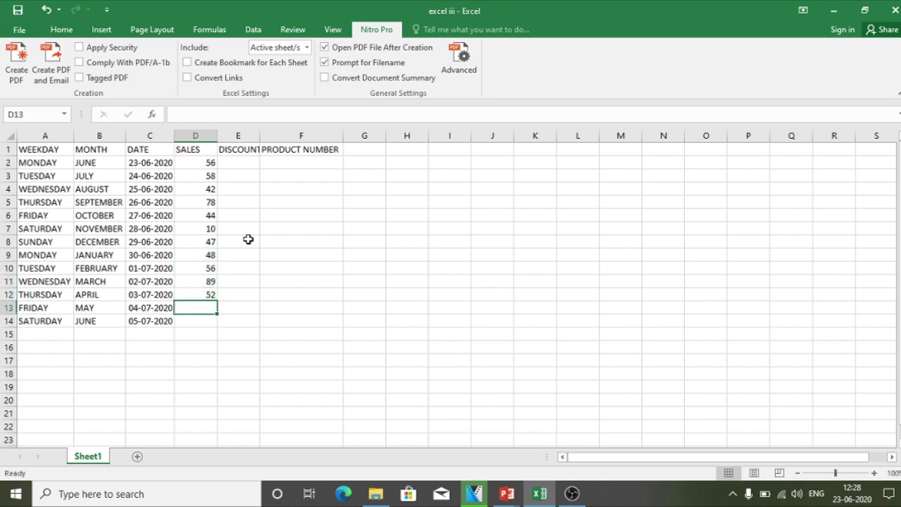
pyautogui.write('41')
pyautogui.press('Return')
pyautogui.write('42')
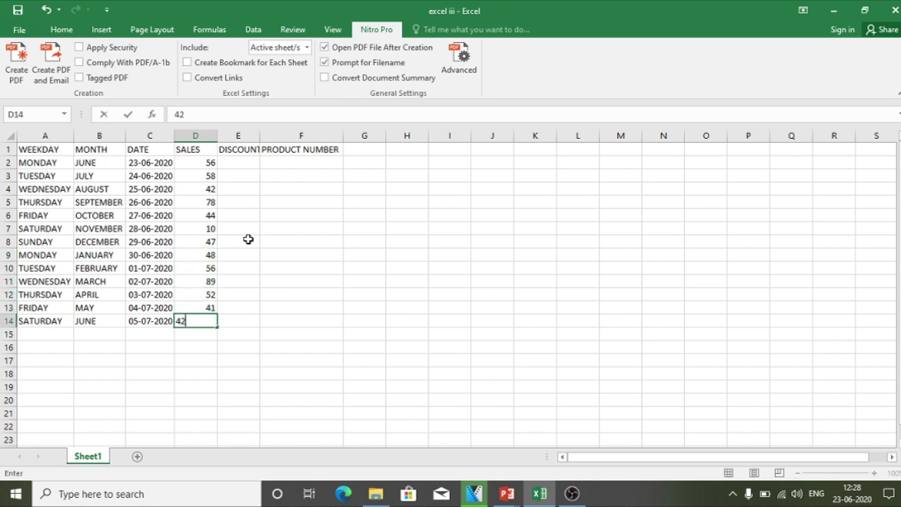
pyautogui.press('Return')
# Step: Autofit column E to its DISCOUNT heading and enter 1.5 in cell E2
pyautogui.doubleClick(259, 135)
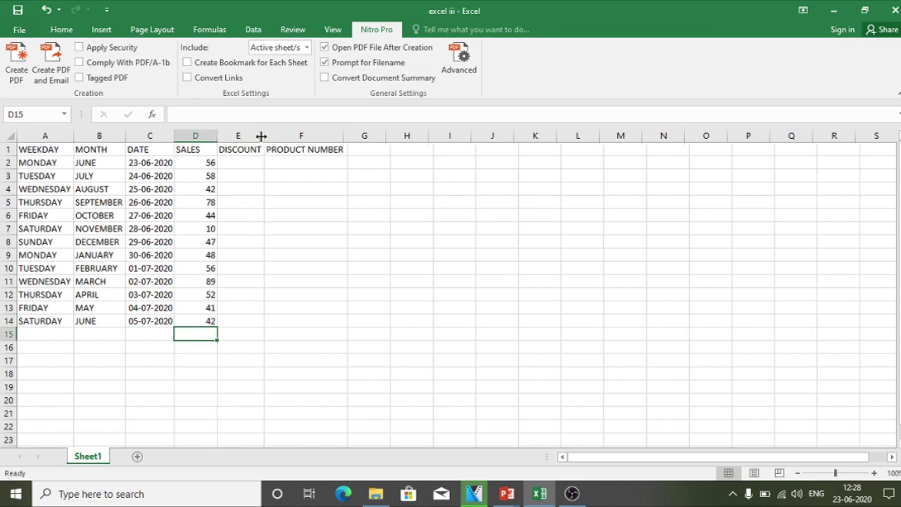
pyautogui.click(243, 163)
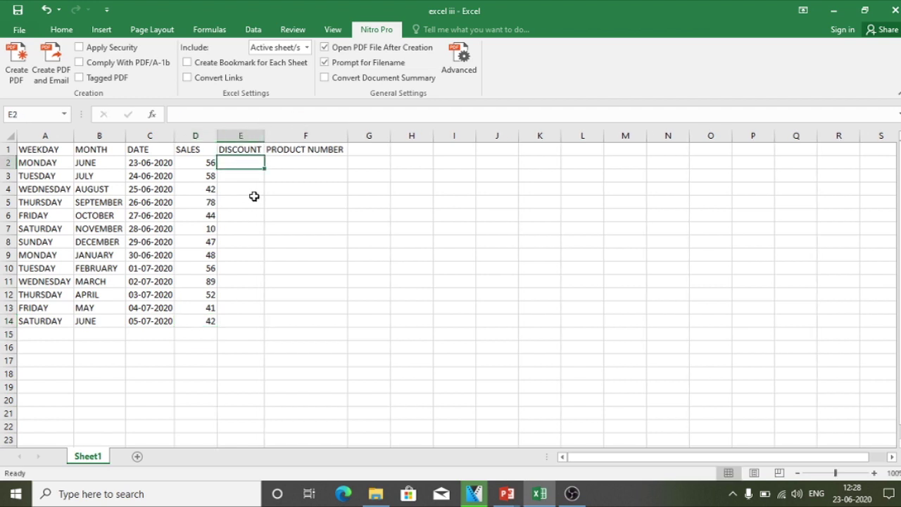
pyautogui.write('1')
pyautogui.press('Return')
# Step: Enter the discounts 2 in E7, 5 in E10 and 7 in E13, leaving the cells between empty
pyautogui.press('Return')
pyautogui.press('Return')
pyautogui.press('Return')
pyautogui.press('Return')
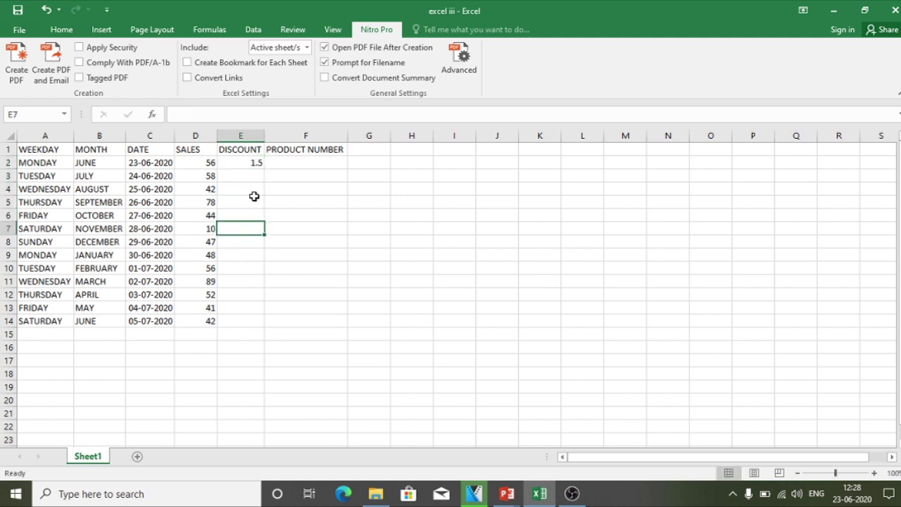
pyautogui.write('2')
pyautogui.press('Return')
pyautogui.press('Return')
pyautogui.press('Return')
pyautogui.write('5')
pyautogui.press('Return')
pyautogui.press('Return')
pyautogui.press('Return')
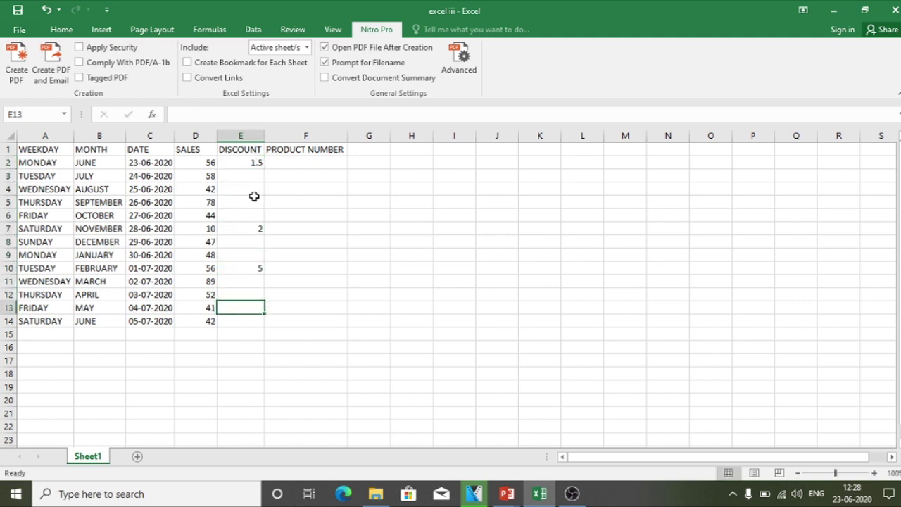
pyautogui.write('7')
pyautogui.press('Return')
pyautogui.press('Return')
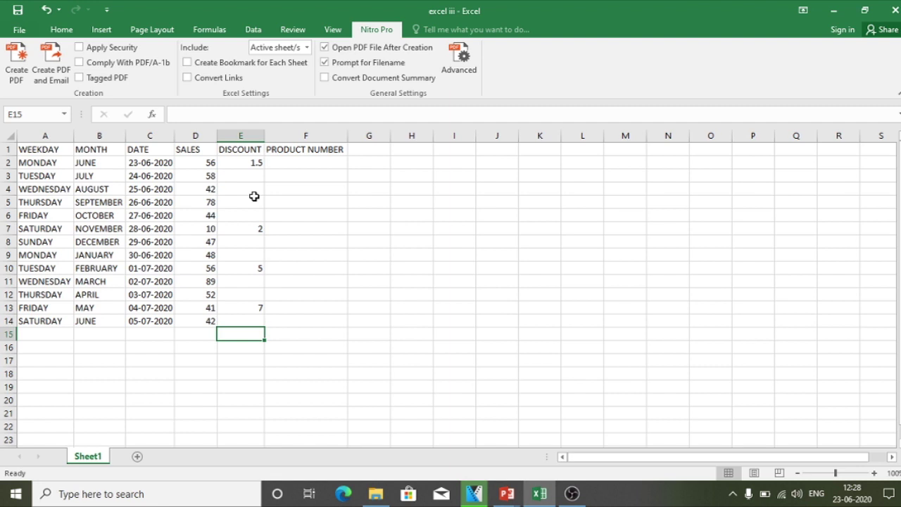
pyautogui.click(296, 162)
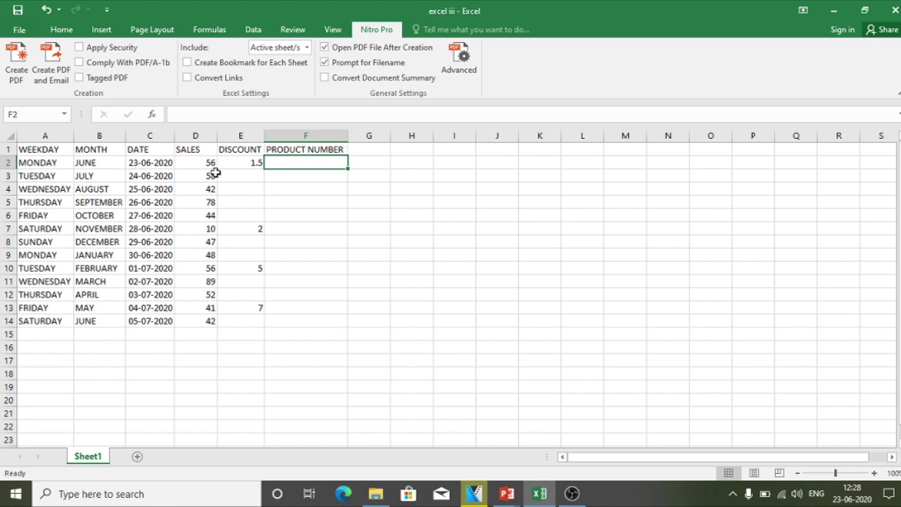
pyautogui.moveTo(208, 164); pyautogui.dragTo(209, 320)
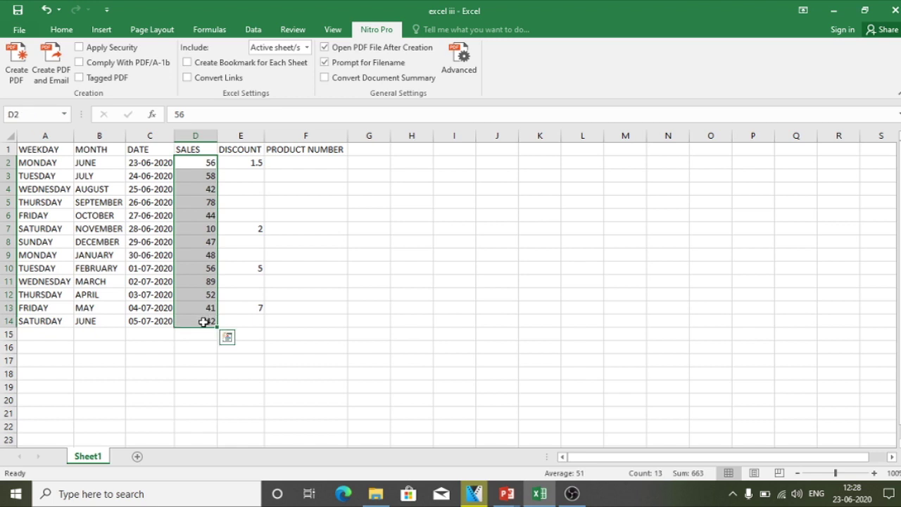
pyautogui.click(312, 193)
# Step: Copy the sales values in D2:D14
pyautogui.moveTo(190, 167); pyautogui.dragTo(188, 323)
pyautogui.rightClick(193, 214)
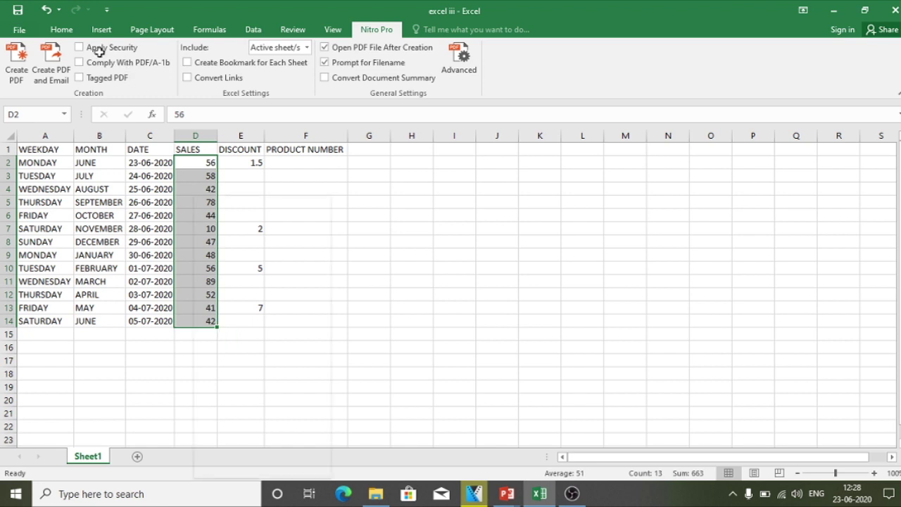
pyautogui.rightClick(193, 214)
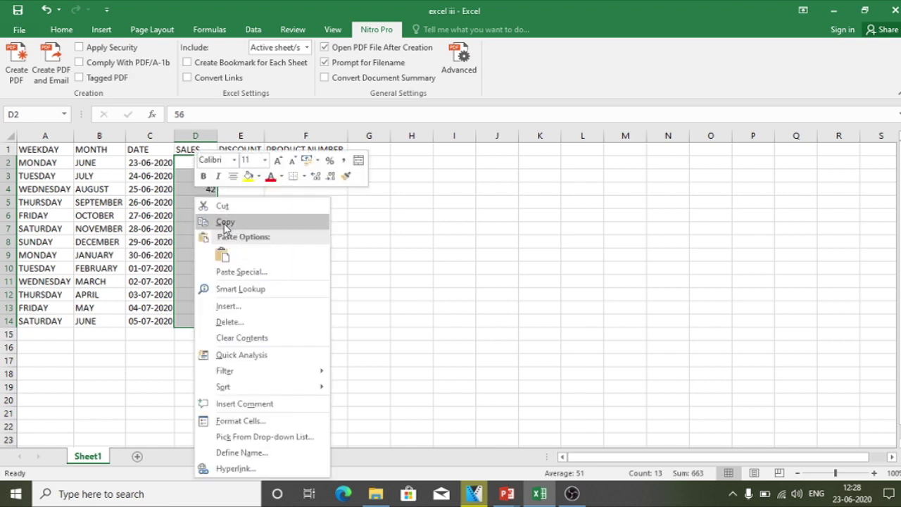
pyautogui.click(225, 222)
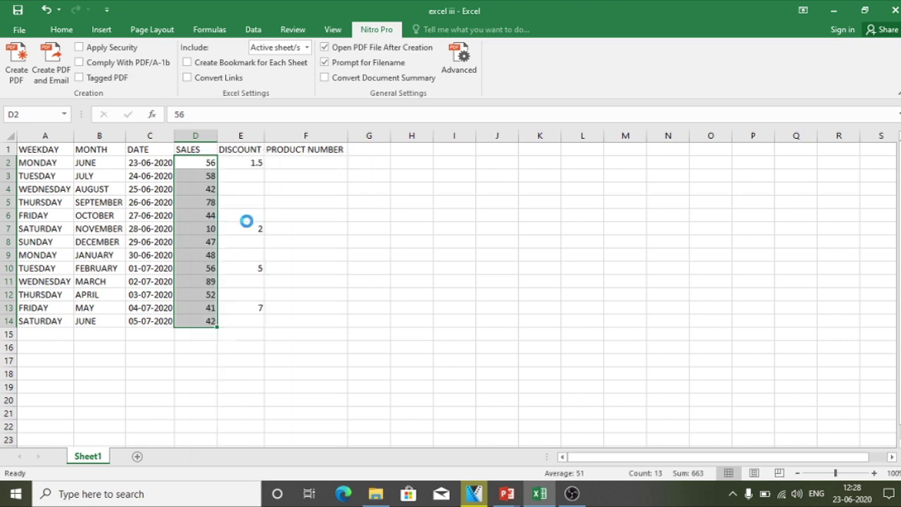
# Step: Paste the copied sales values into column K, starting at K1
pyautogui.click(540, 150)
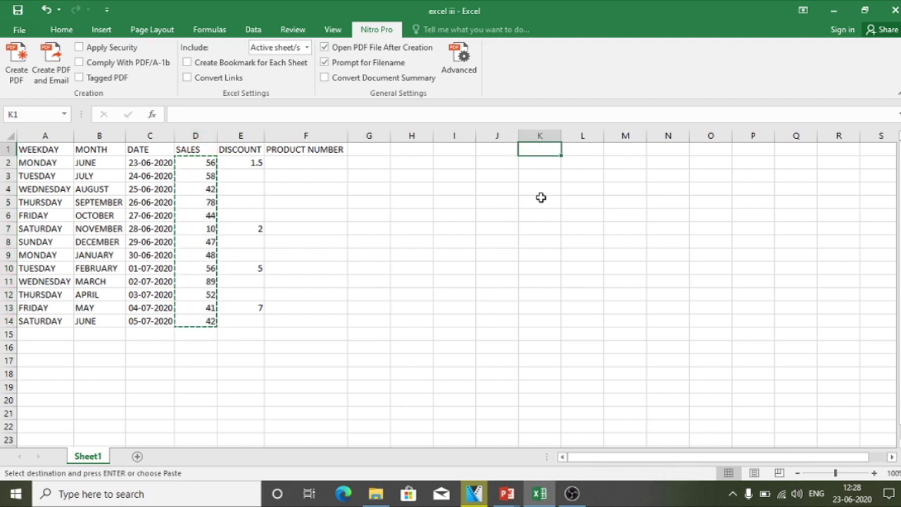
pyautogui.hotkey('ctrl', 'v')
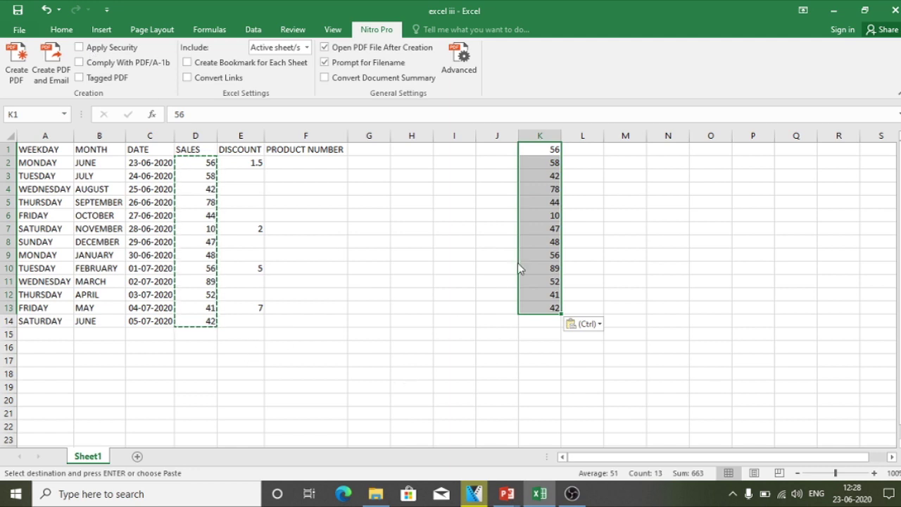
pyautogui.moveTo(517, 262); pyautogui.dragTo(518, 273)
pyautogui.hotkey('alt', 'f')
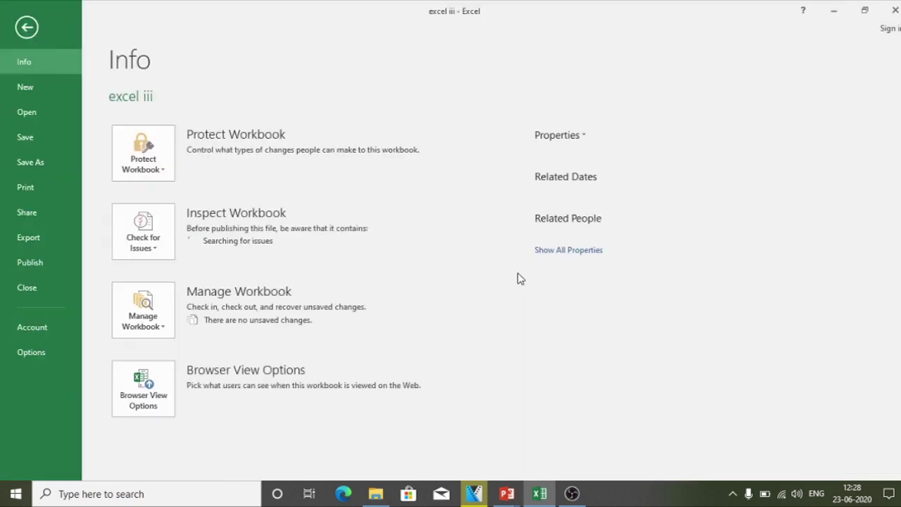
pyautogui.click(27, 28)
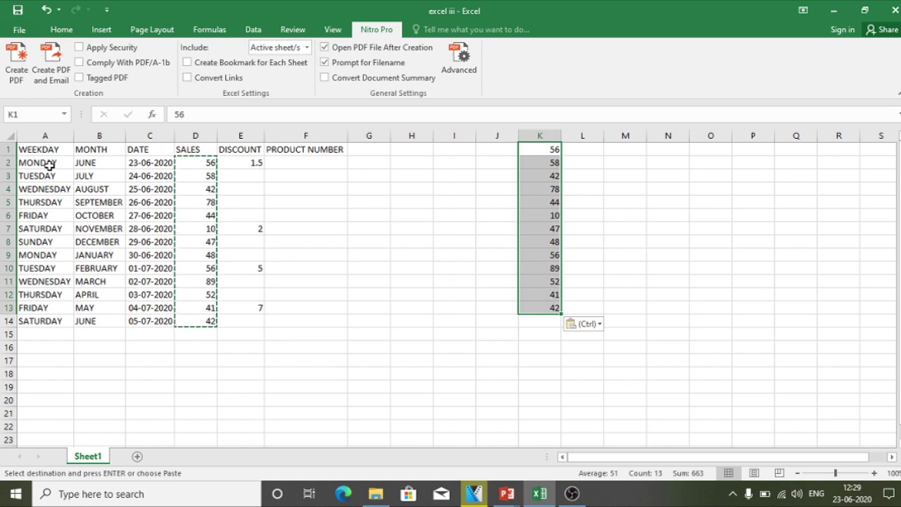
# Step: Try moving the weekdays in A2:A14 into a widened column L, starting at L1, and undo the move
pyautogui.moveTo(49, 163); pyautogui.dragTo(43, 321)
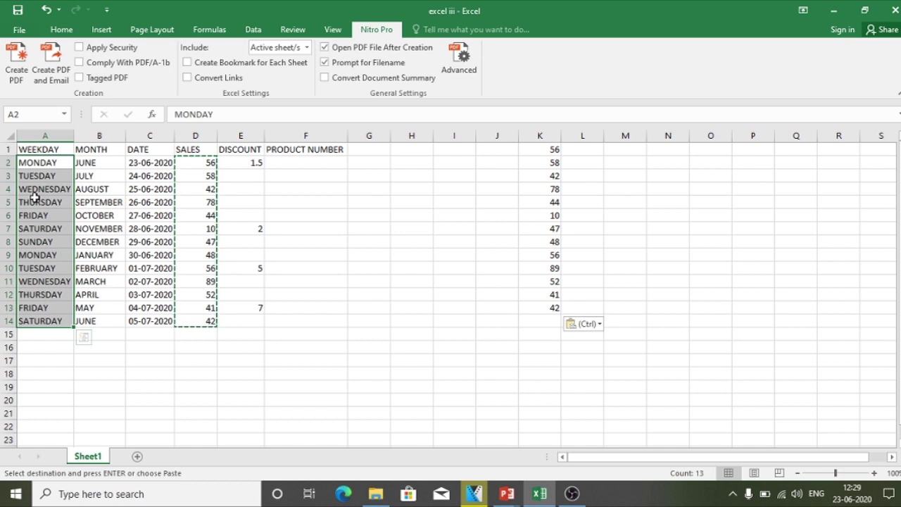
pyautogui.hotkey('ctrl', 'c')
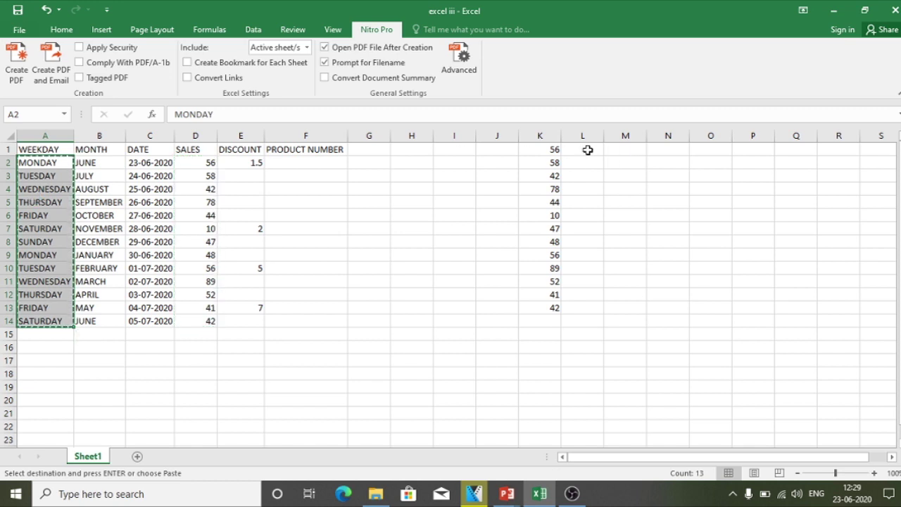
pyautogui.click(585, 150)
pyautogui.moveTo(604, 134); pyautogui.dragTo(643, 133)
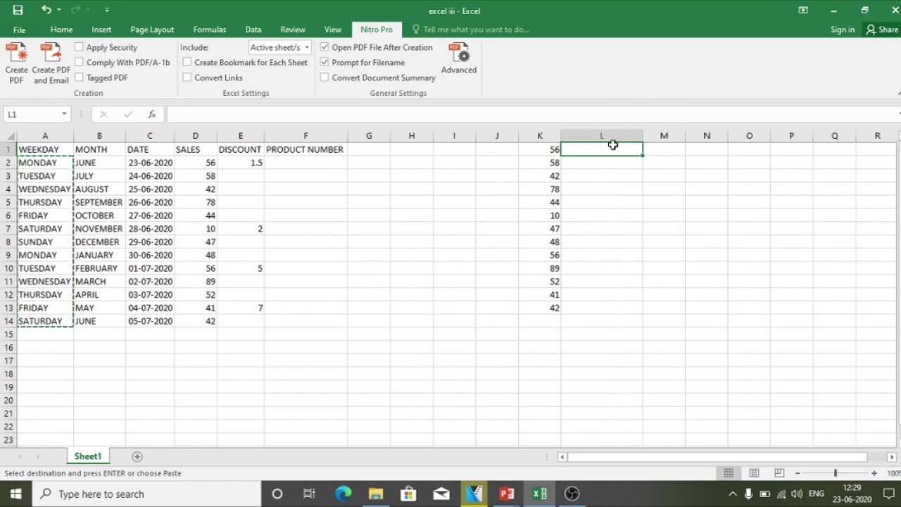
pyautogui.press('Return')
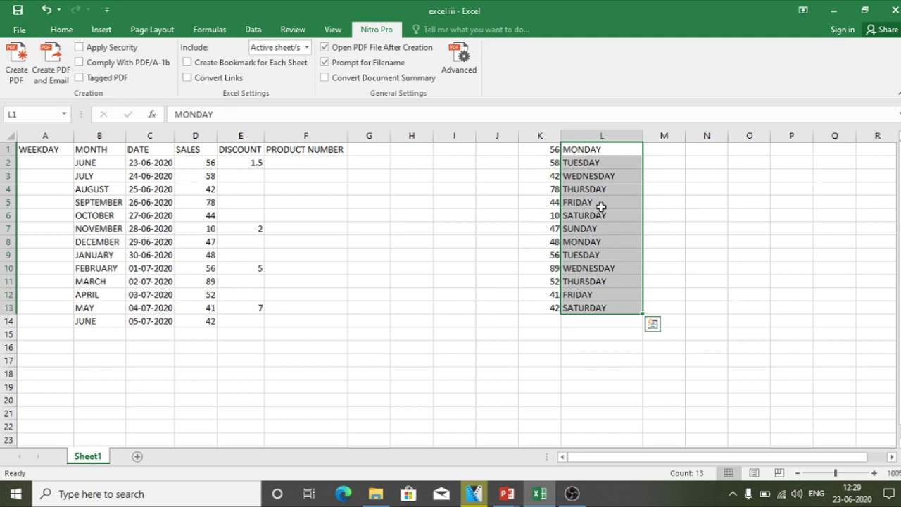
pyautogui.hotkey('ctrl', 'z')
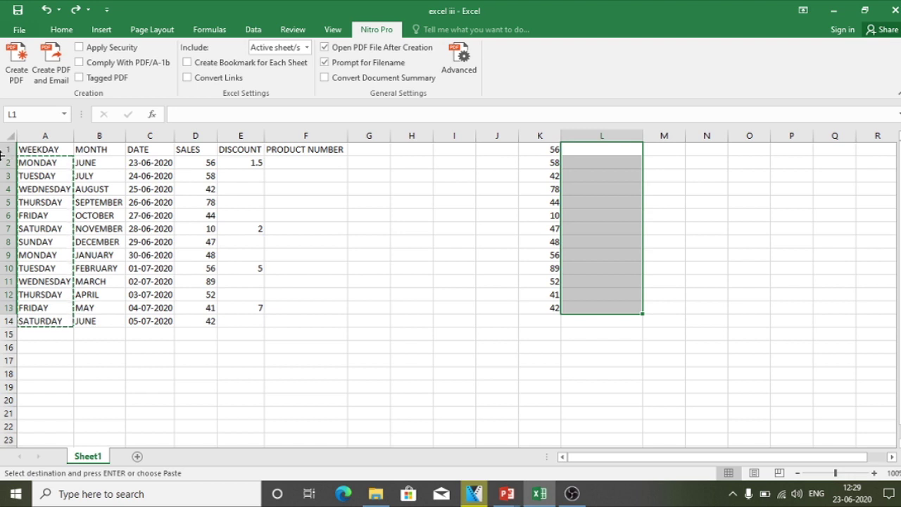
# Step: Widen columns A and B and resize rows 1 and 2, leaving row 2 at a height of about 26
pyautogui.moveTo(12, 155); pyautogui.dragTo(6, 267)
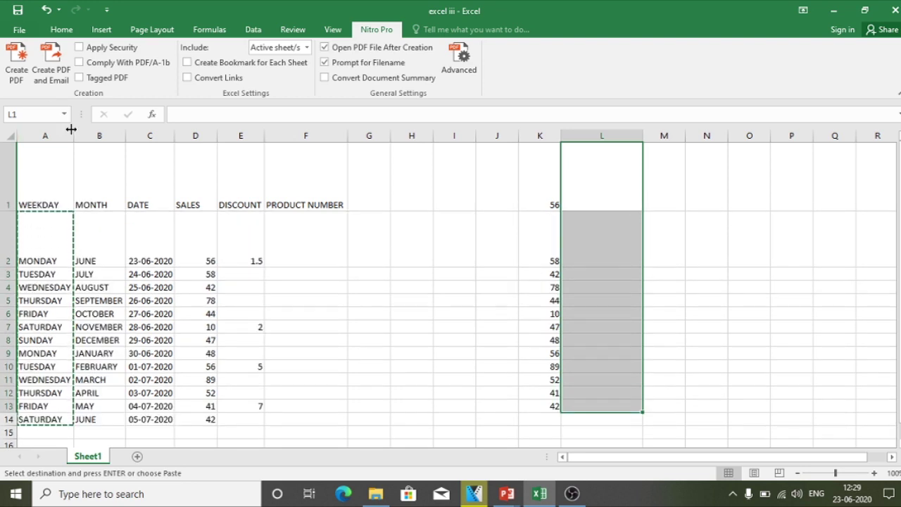
pyautogui.moveTo(71, 129); pyautogui.dragTo(235, 142)
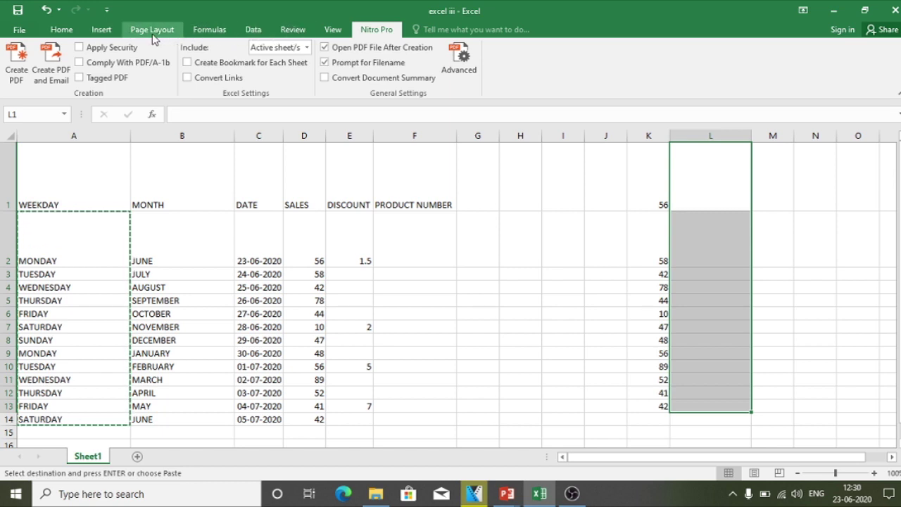
pyautogui.moveTo(9, 211); pyautogui.dragTo(14, 159)
pyautogui.moveTo(9, 212); pyautogui.dragTo(10, 169)
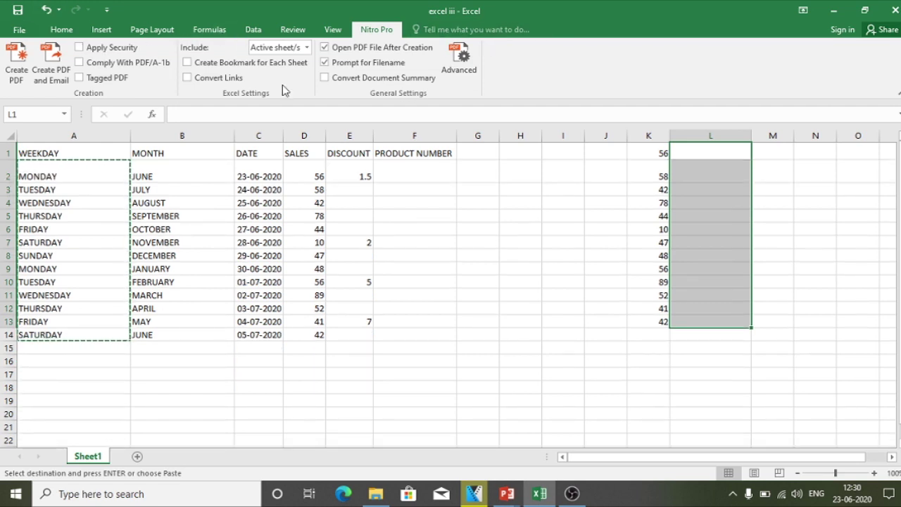
# Step: Replace the WEEKDAY heading in cell A1 with a backtick (`)
pyautogui.click(62, 34)
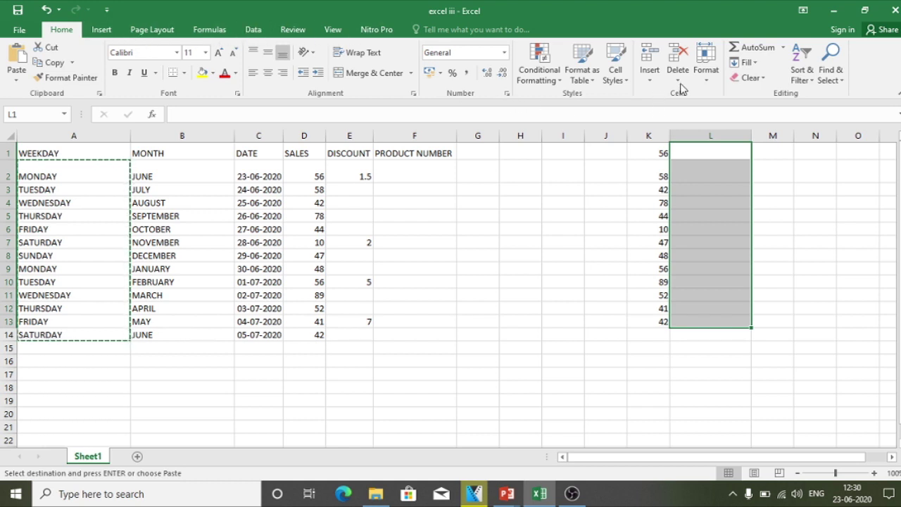
pyautogui.click(45, 151)
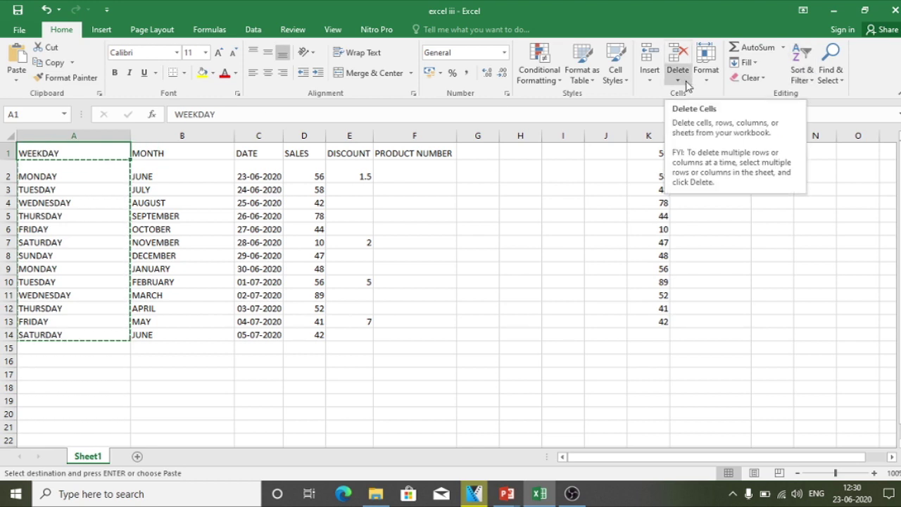
pyautogui.write('`')
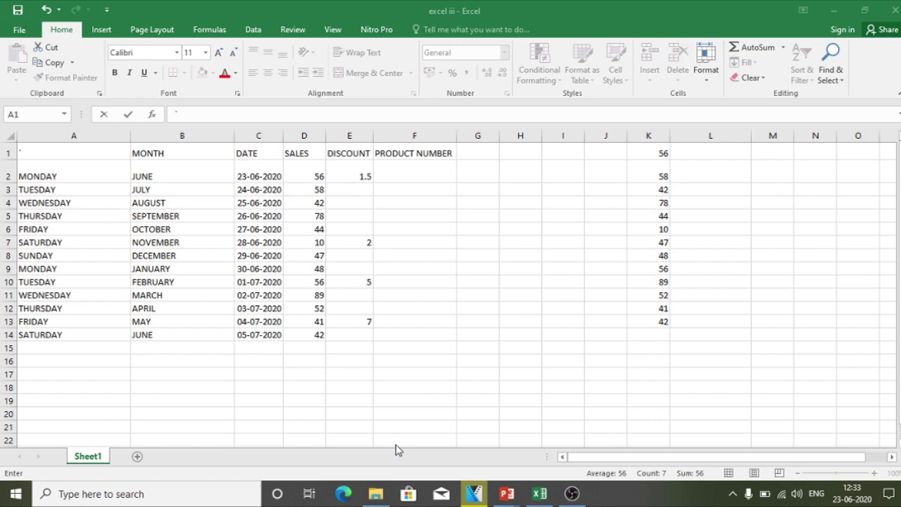
# Step: Set the height of row 2 to 35
pyautogui.click(6, 172)
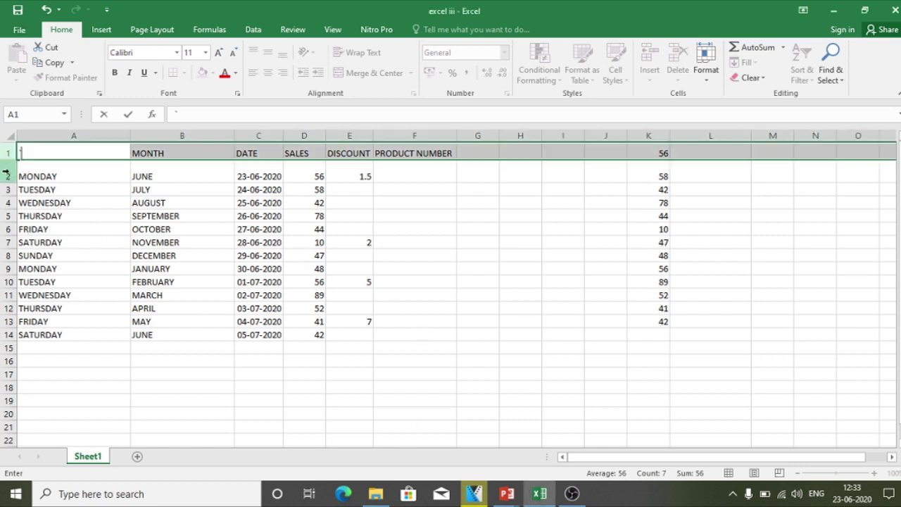
pyautogui.click(9, 175)
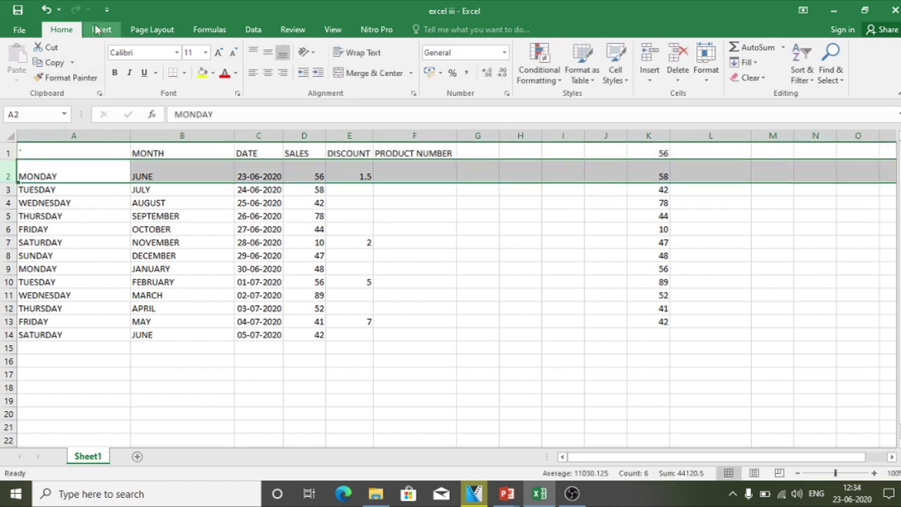
pyautogui.click(706, 70)
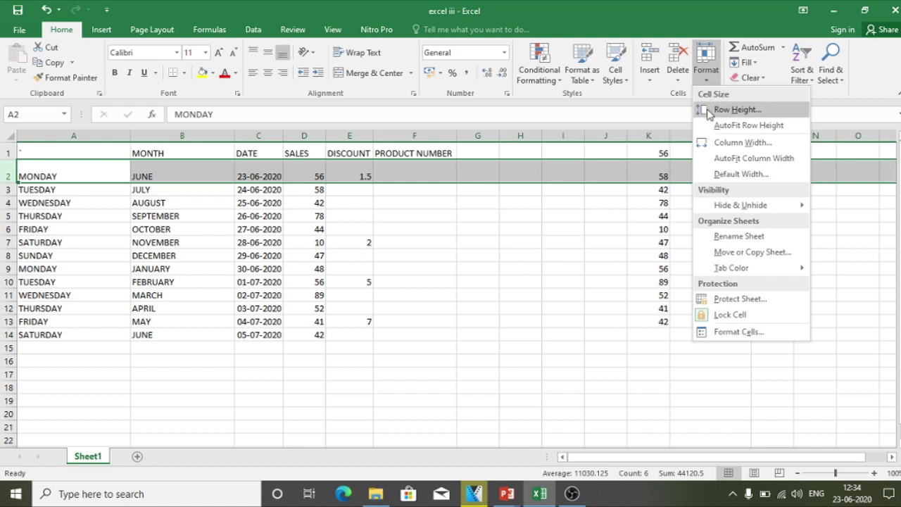
pyautogui.click(737, 110)
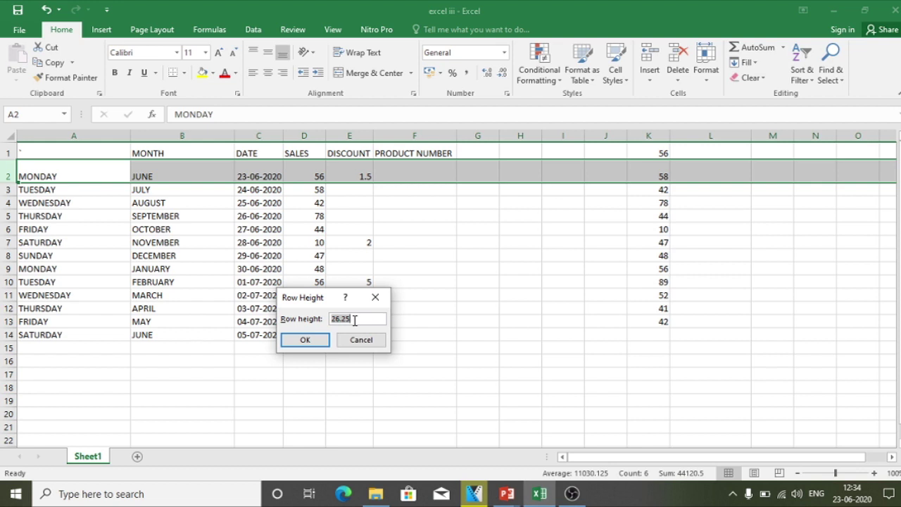
pyautogui.write('35')
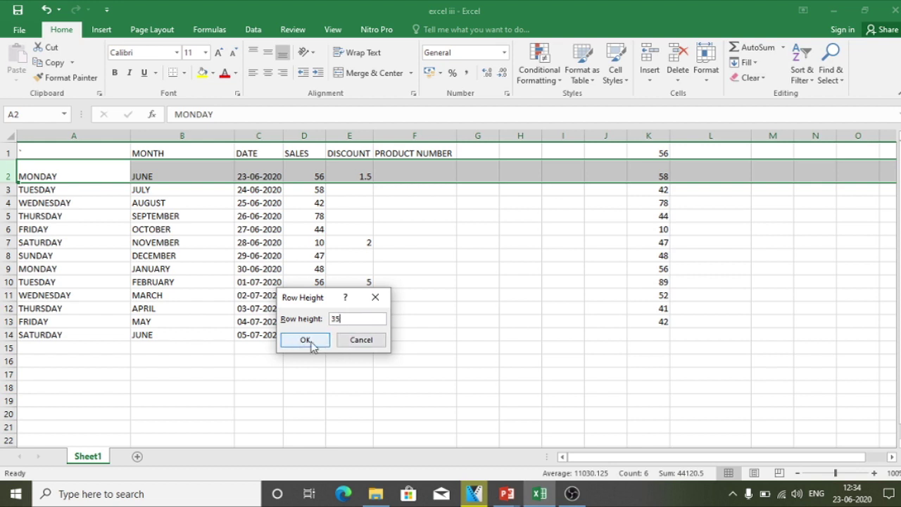
pyautogui.click(306, 340)
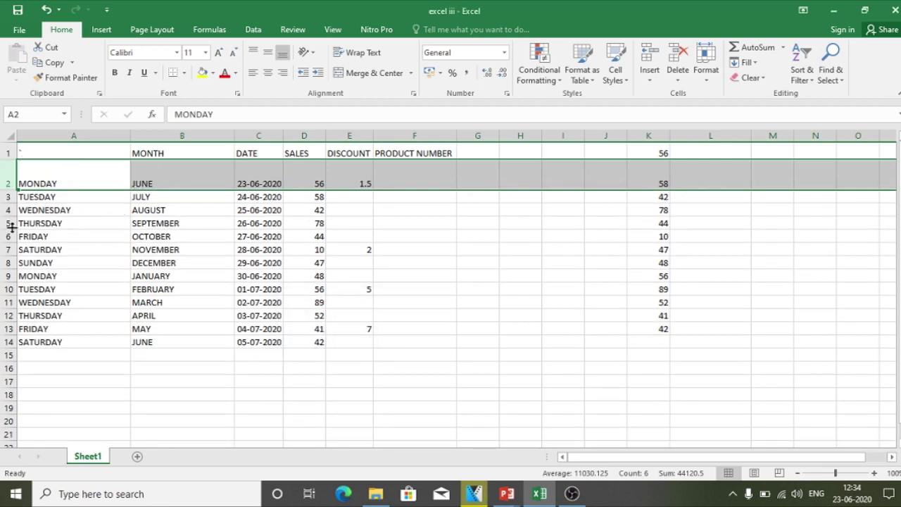
# Step: Set the width of the PRODUCT NUMBER column F to 25
pyautogui.click(426, 135)
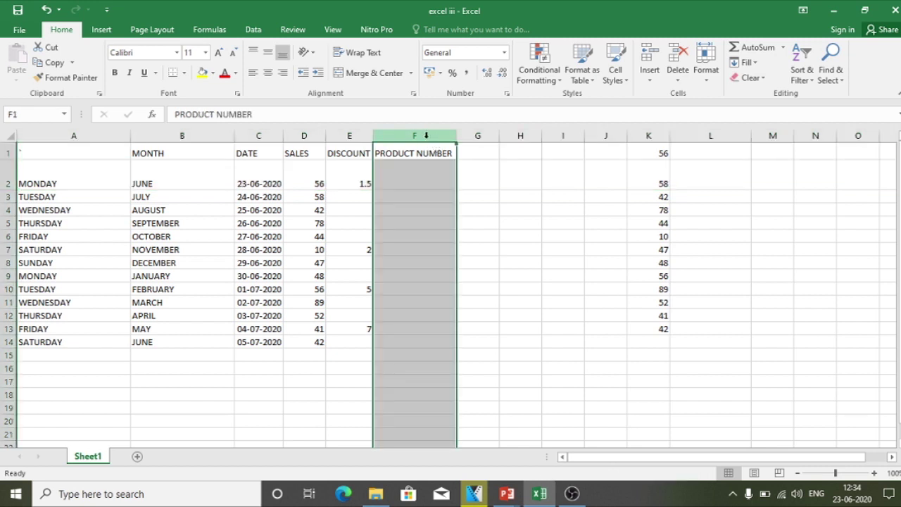
pyautogui.click(707, 76)
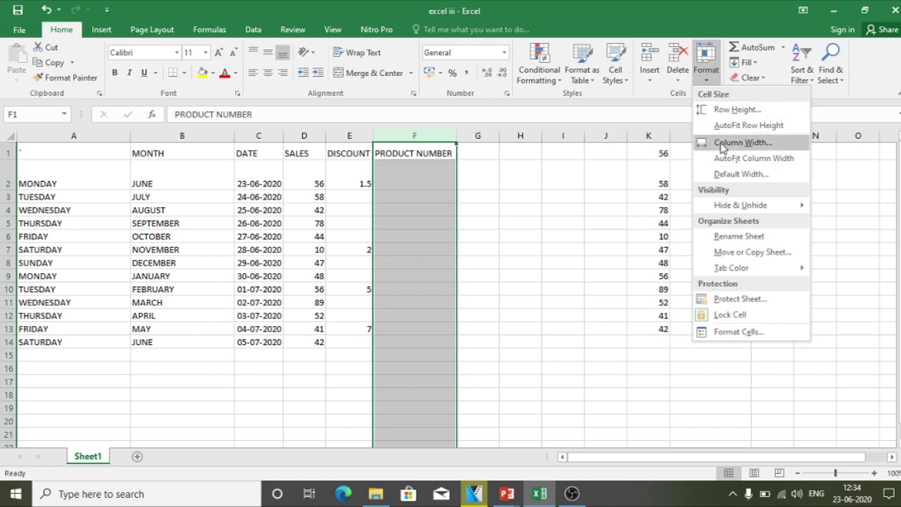
pyautogui.click(722, 146)
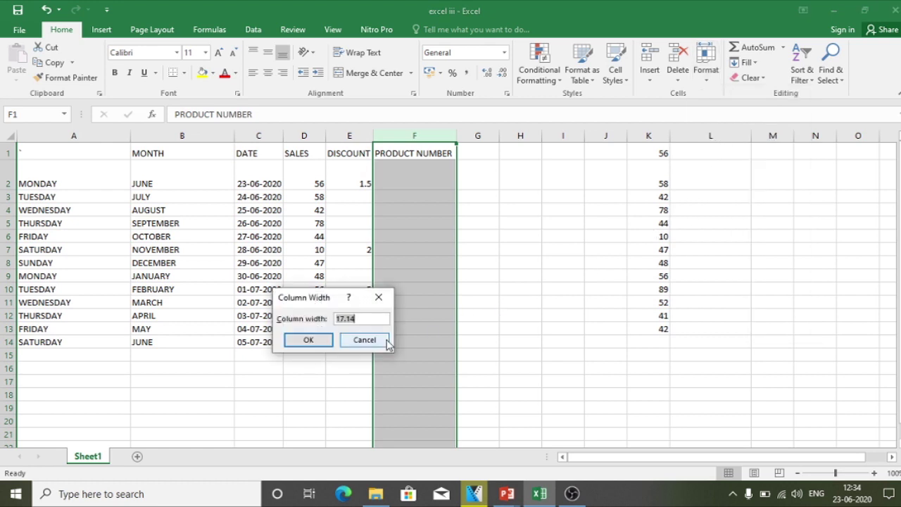
pyautogui.write('25')
pyautogui.press('Return')
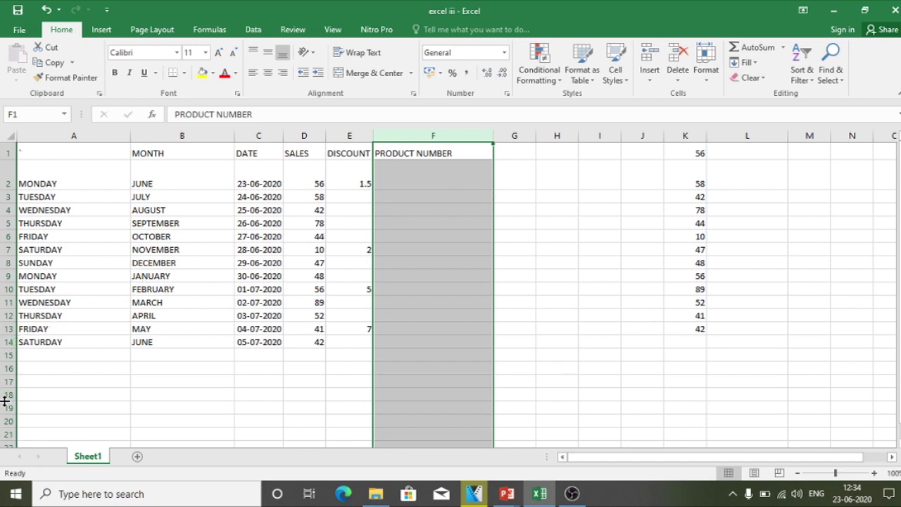
# Step: Delete sheet rows 7 and 8, the Saturday and Sunday entries, and undo the deletion
pyautogui.click(8, 262)
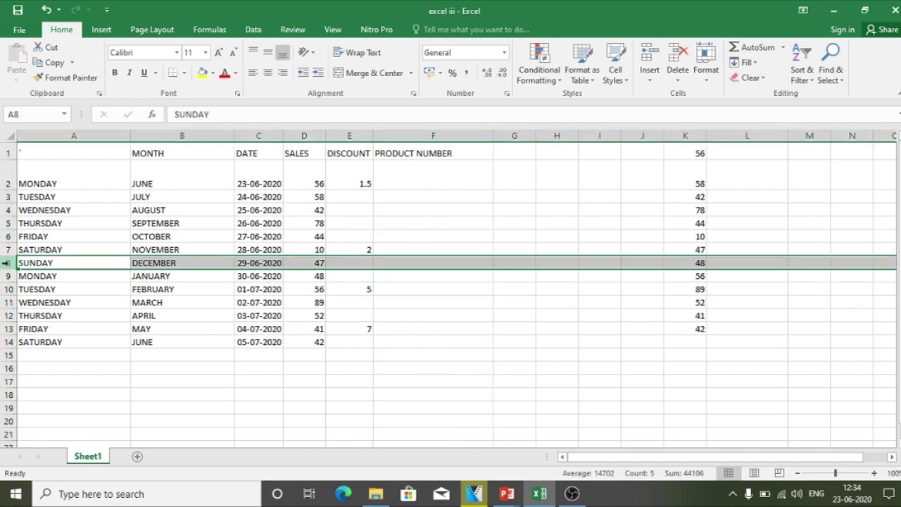
pyautogui.moveTo(9, 249); pyautogui.dragTo(10, 264)
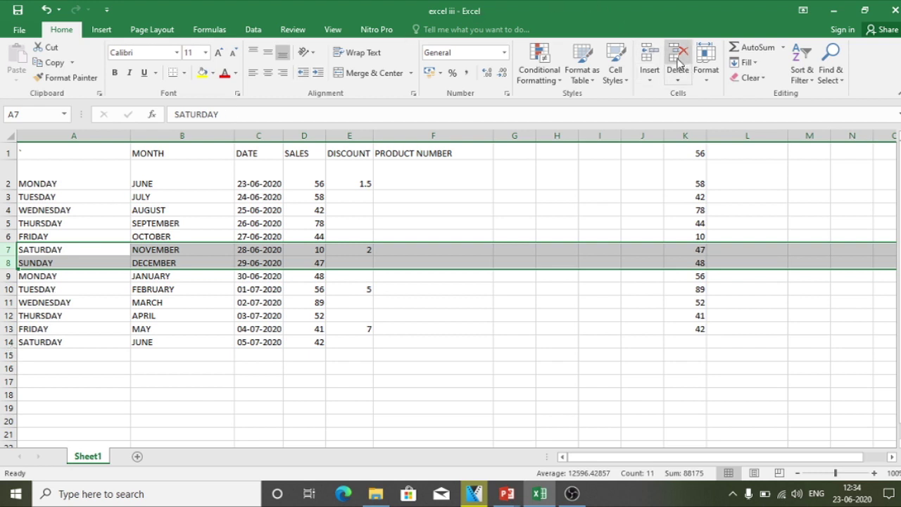
pyautogui.click(680, 83)
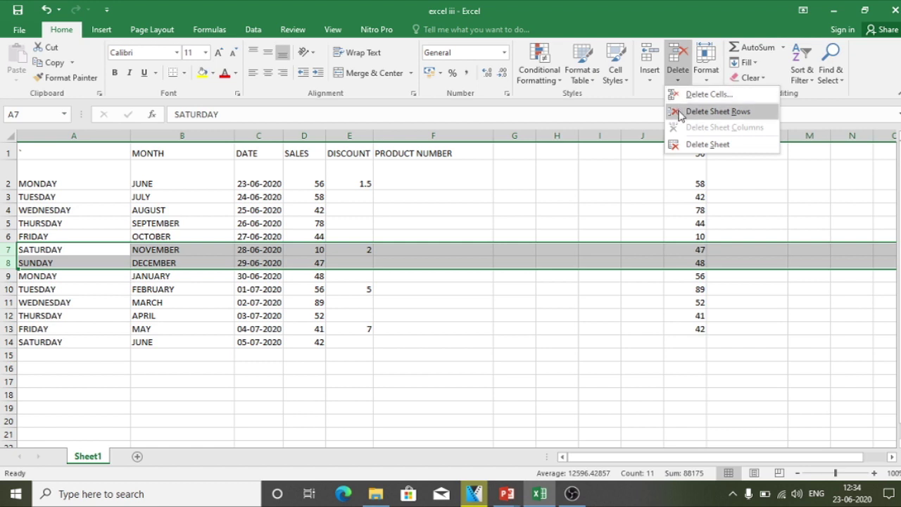
pyautogui.click(719, 112)
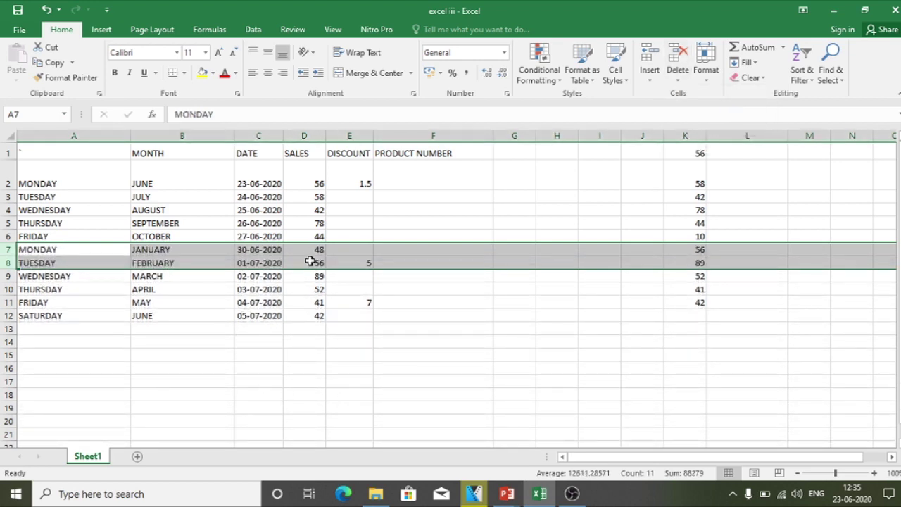
pyautogui.hotkey('ctrl', 'z')
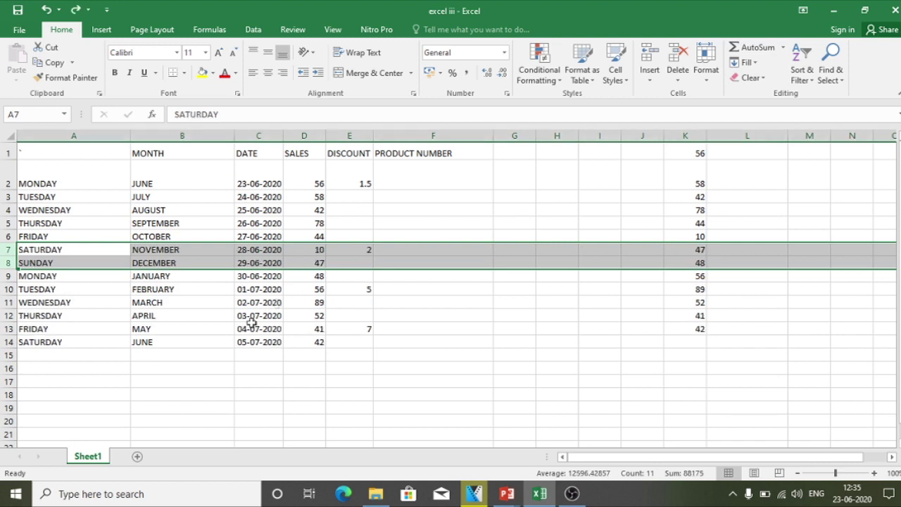
# Step: Delete the empty sheet columns G to I between the table and the pasted sales values
pyautogui.click(8, 276)
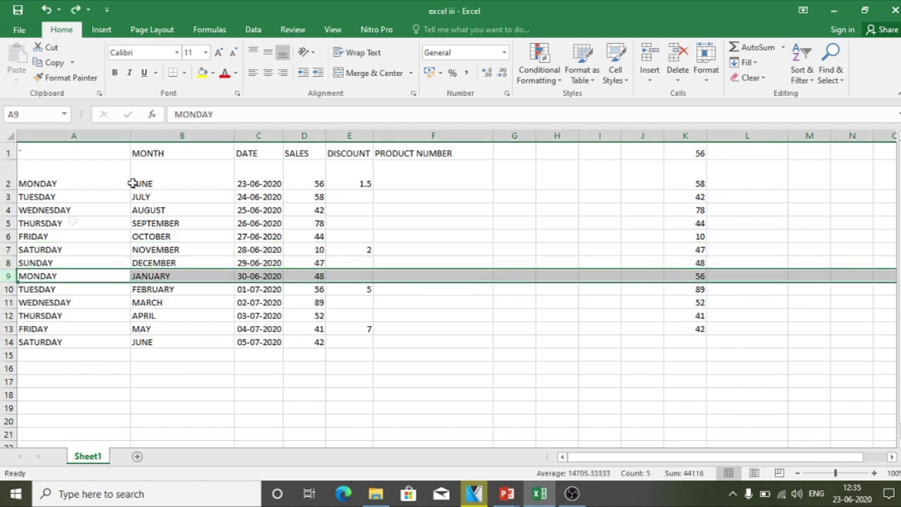
pyautogui.click(436, 135)
pyautogui.moveTo(519, 136); pyautogui.dragTo(606, 135)
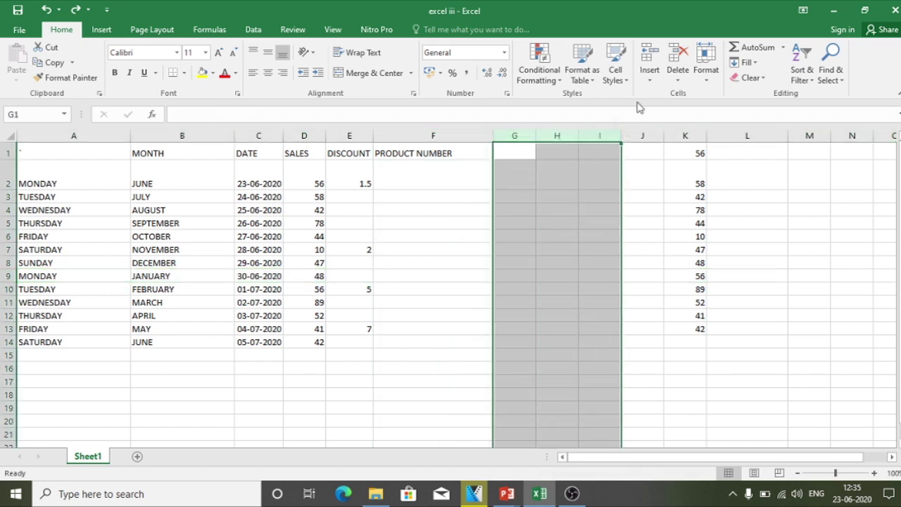
pyautogui.click(678, 71)
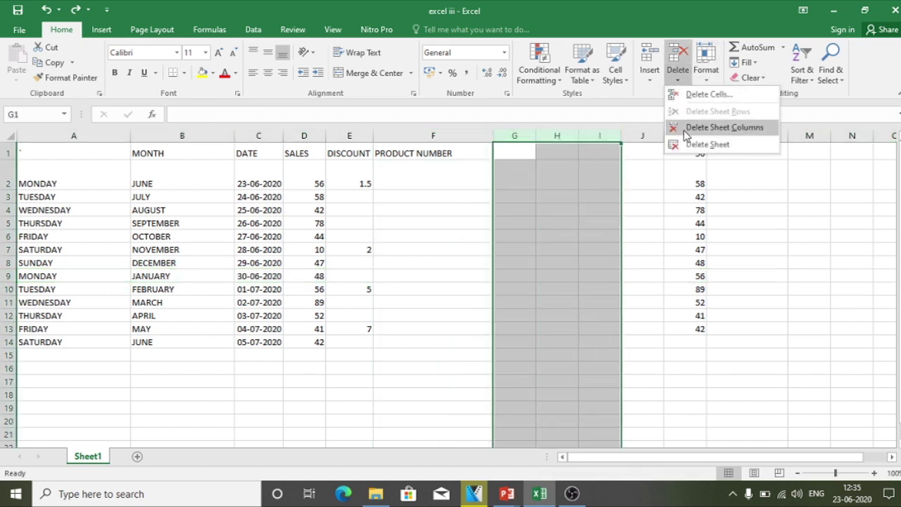
pyautogui.click(719, 129)
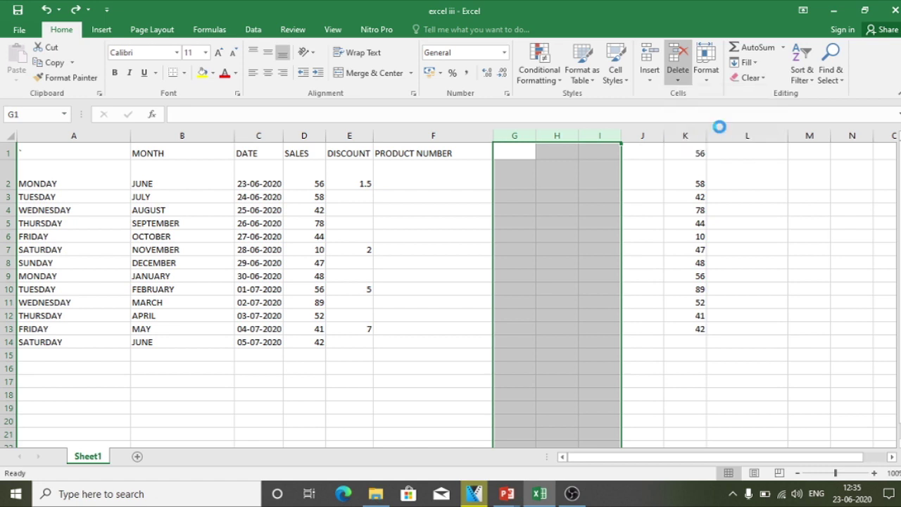
pyautogui.click(518, 153)
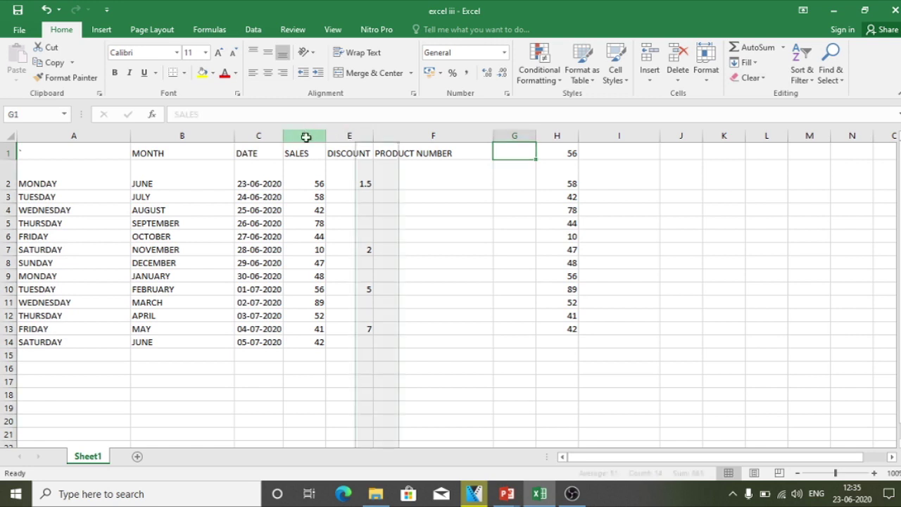
# Step: Hide the SALES and DISCOUNT columns D and E
pyautogui.moveTo(305, 135); pyautogui.dragTo(349, 135)
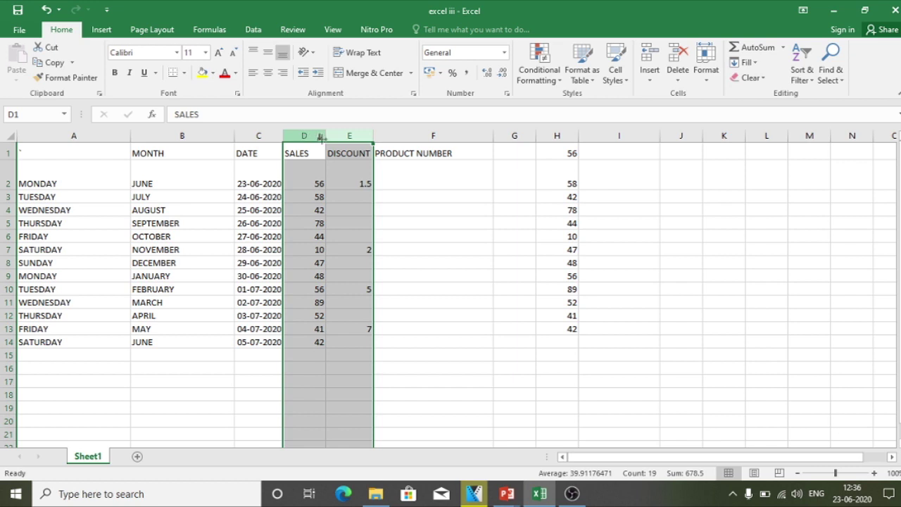
pyautogui.moveTo(310, 139); pyautogui.dragTo(331, 140)
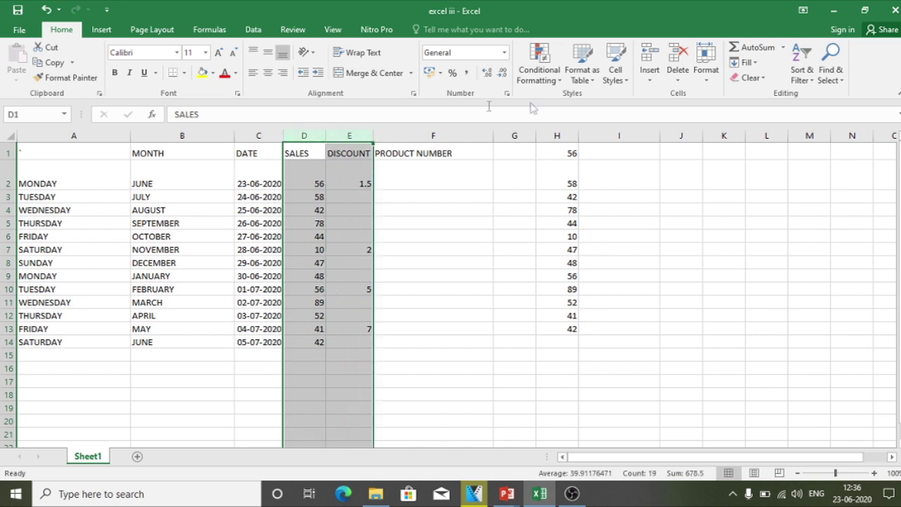
pyautogui.click(709, 83)
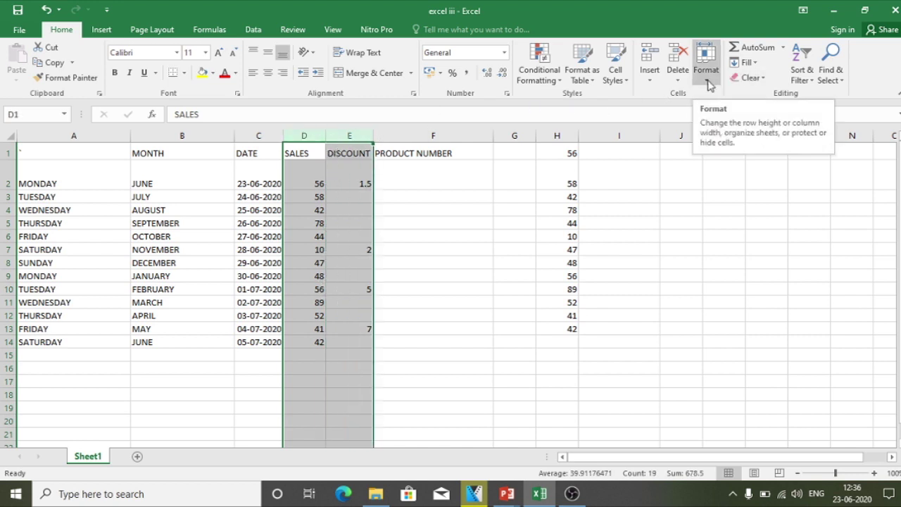
pyautogui.click(708, 85)
pyautogui.moveTo(726, 213)
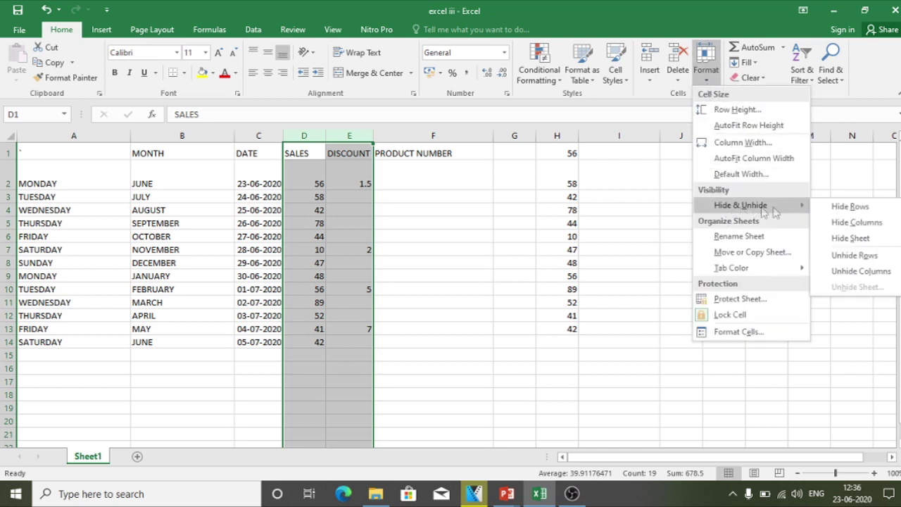
pyautogui.click(847, 224)
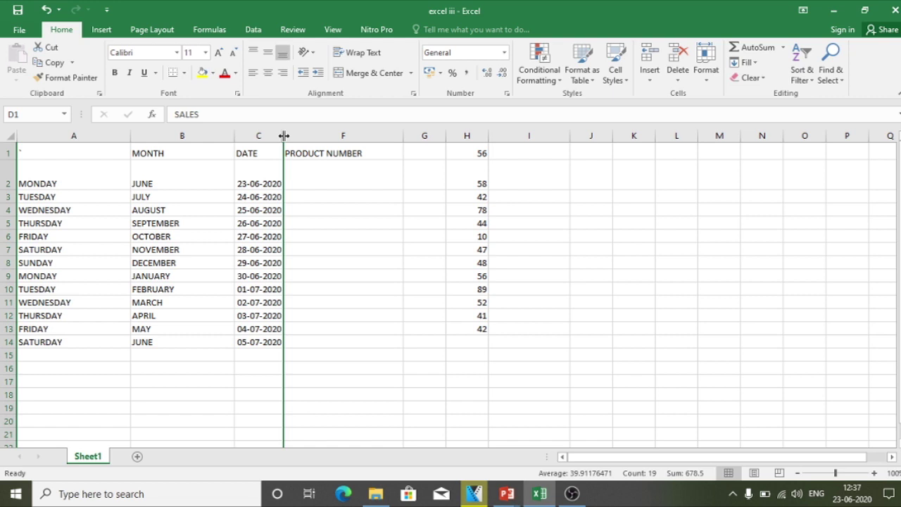
# Step: Reveal hidden columns D and E by widening them at the boundary after column C, and hide both columns again
pyautogui.click(283, 135)
pyautogui.moveTo(283, 135); pyautogui.dragTo(404, 135)
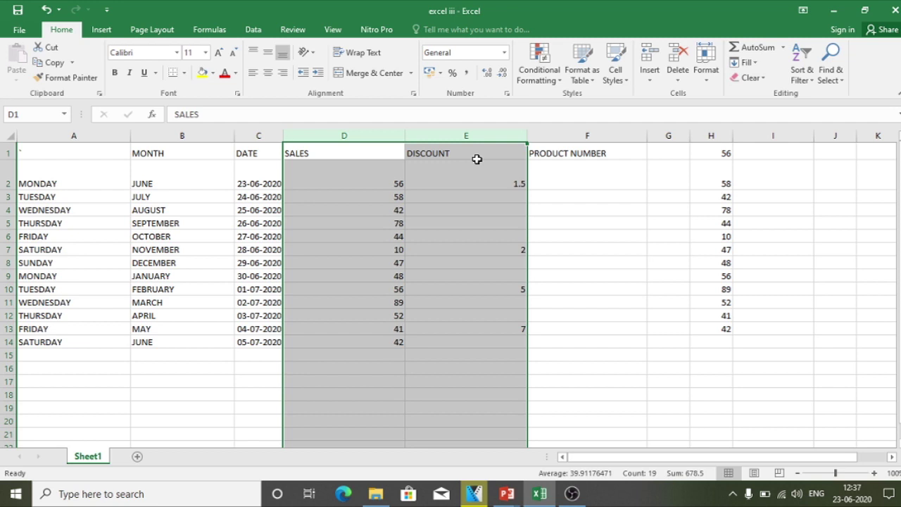
pyautogui.moveTo(354, 136); pyautogui.dragTo(423, 136)
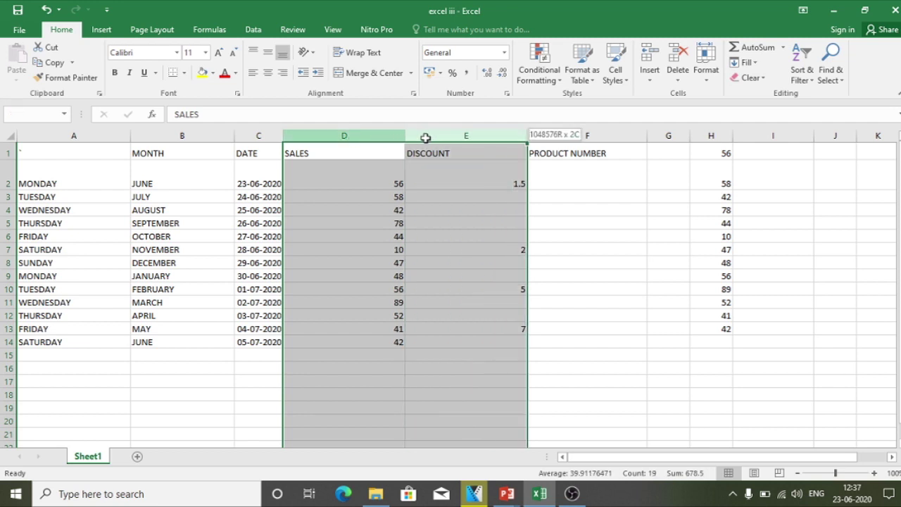
pyautogui.click(705, 76)
pyautogui.moveTo(722, 205)
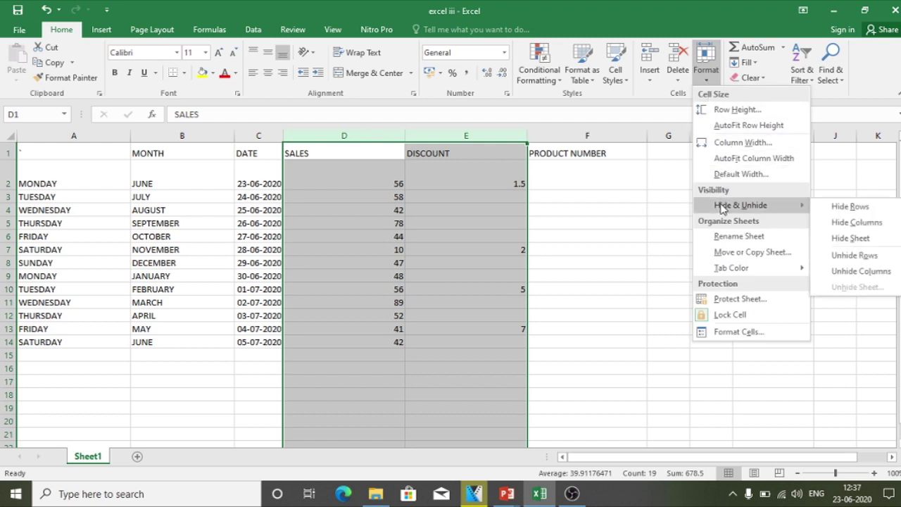
pyautogui.click(838, 224)
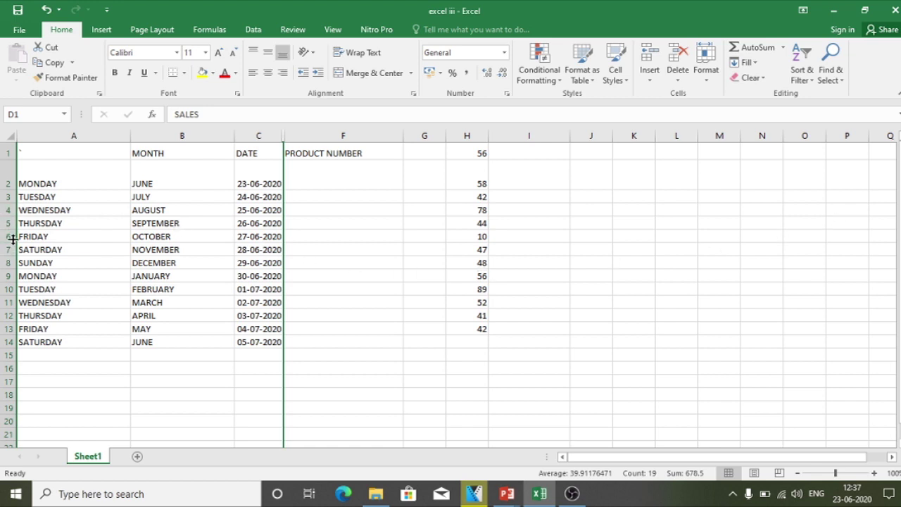
# Step: Hide sheet rows 6 and 7, the Friday and Saturday entries for October and November
pyautogui.moveTo(13, 239); pyautogui.dragTo(10, 250)
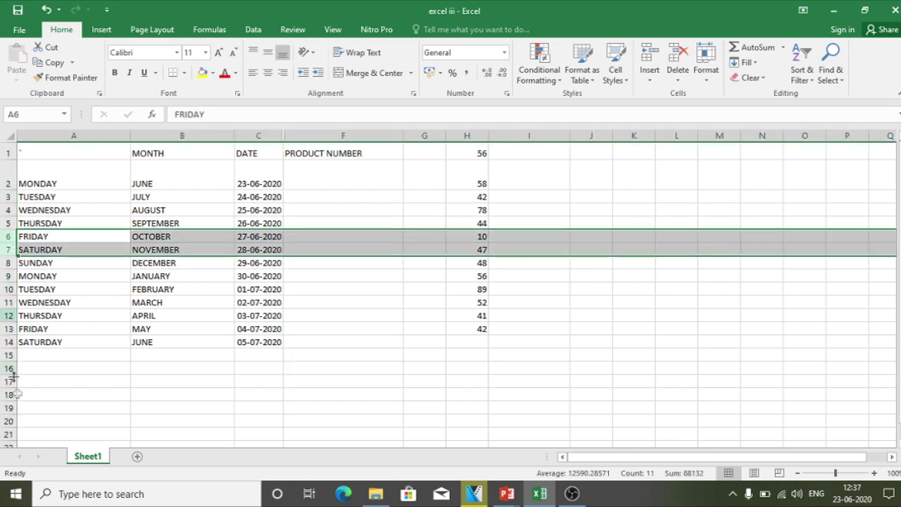
pyautogui.click(706, 74)
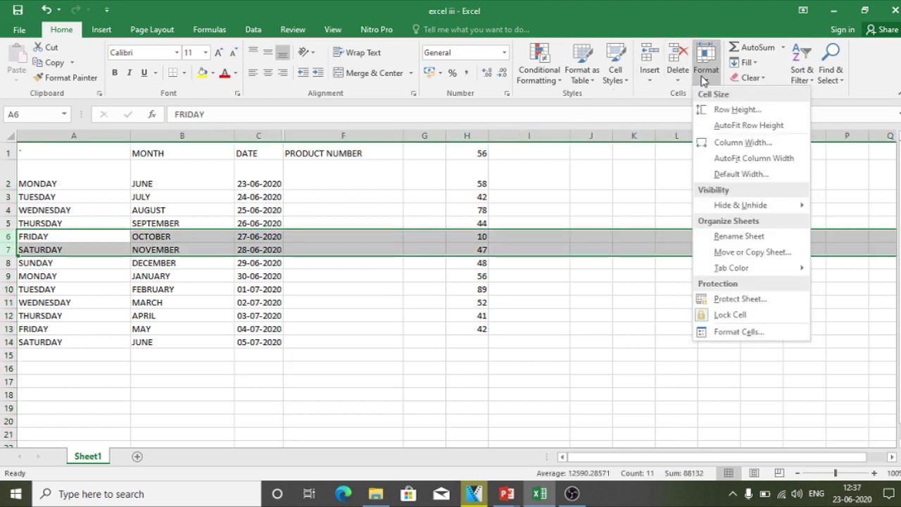
pyautogui.moveTo(746, 205)
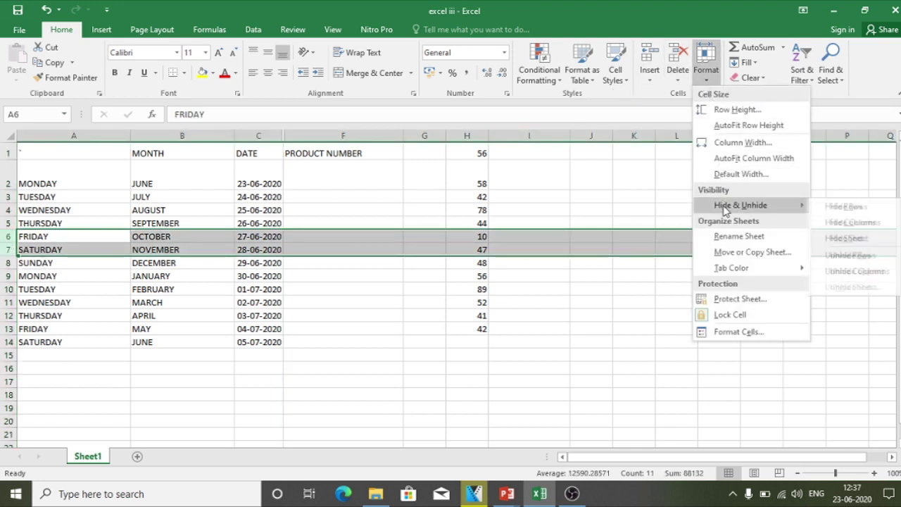
pyautogui.click(850, 207)
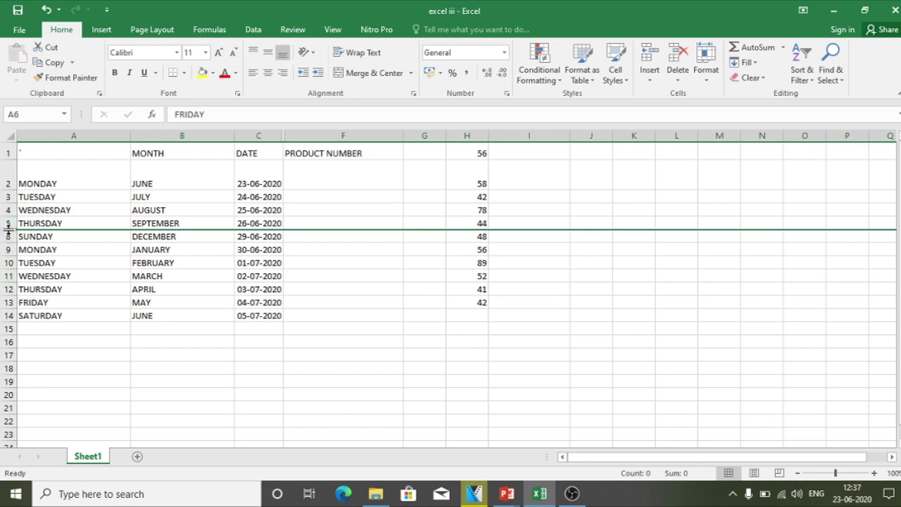
# Step: Unhide the SALES and DISCOUNT columns between DATE and PRODUCT NUMBER
pyautogui.click(285, 135)
pyautogui.click(709, 85)
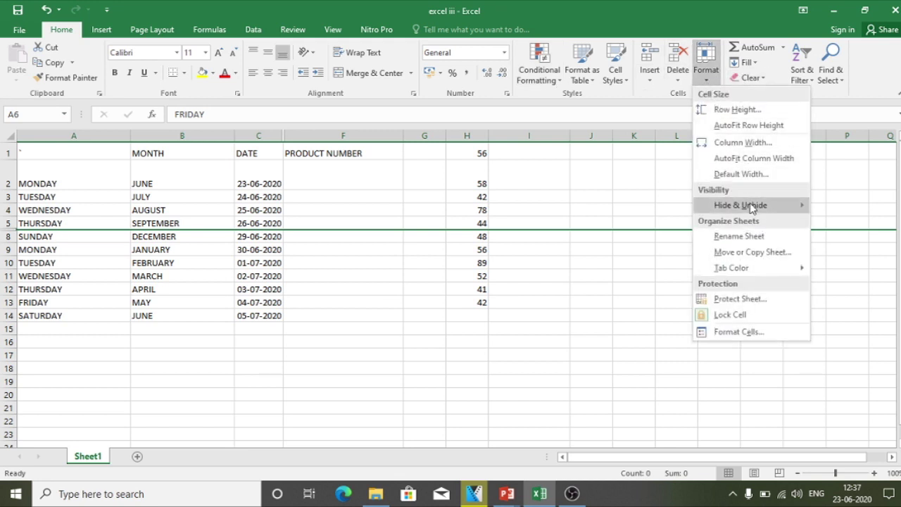
pyautogui.moveTo(749, 206)
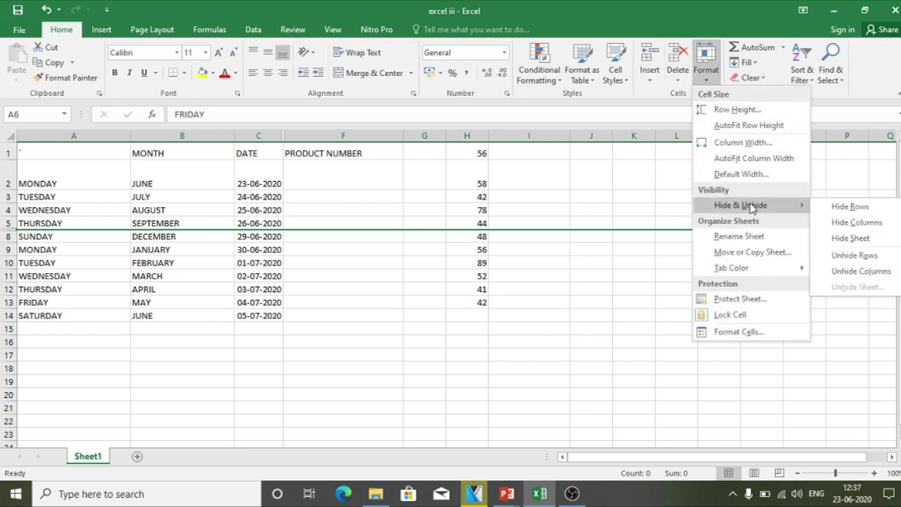
pyautogui.click(850, 273)
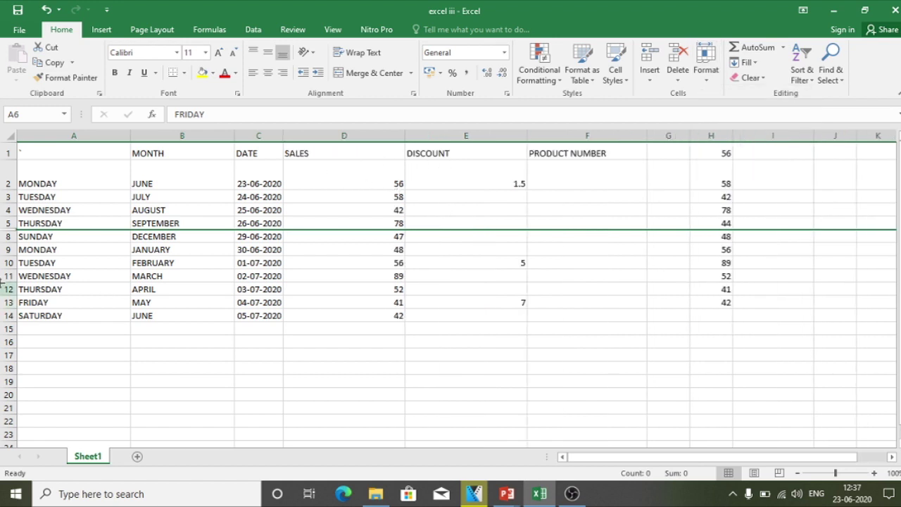
# Step: Unhide rows 6 and 7 between the Thursday and Sunday entries
pyautogui.click(706, 77)
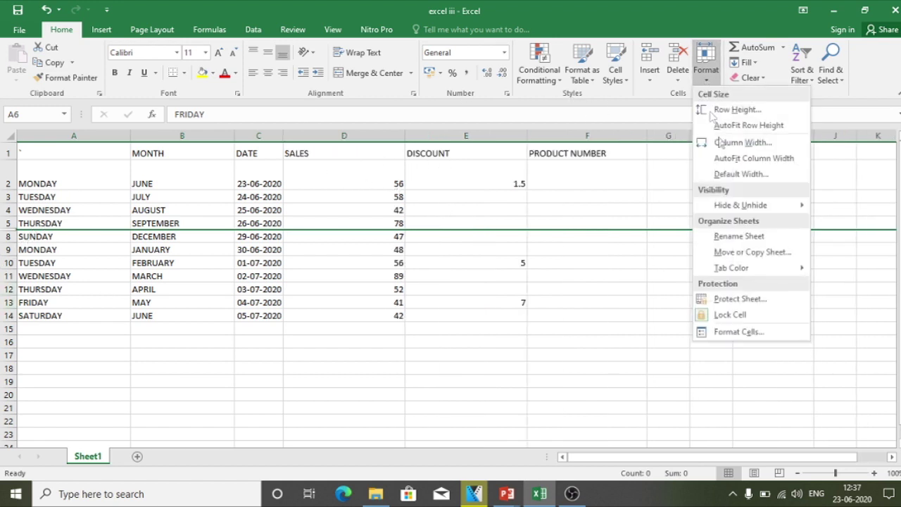
pyautogui.moveTo(741, 212)
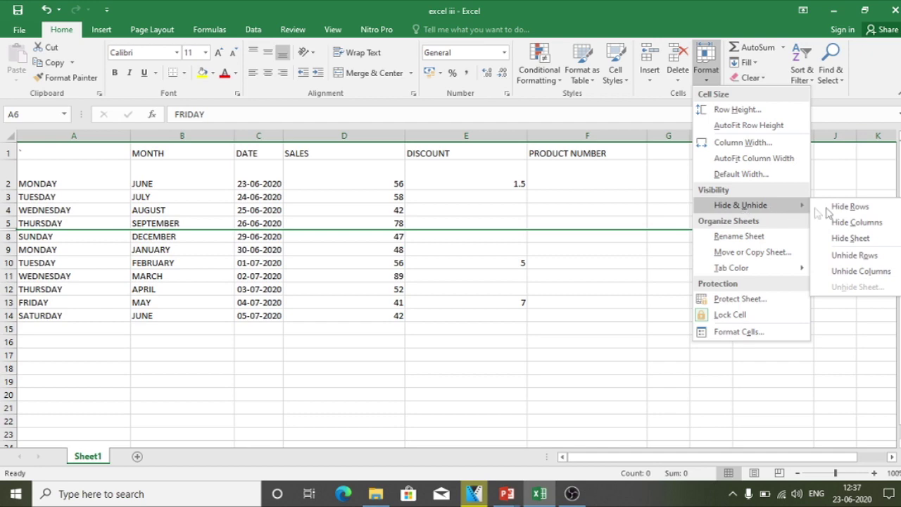
pyautogui.click(850, 259)
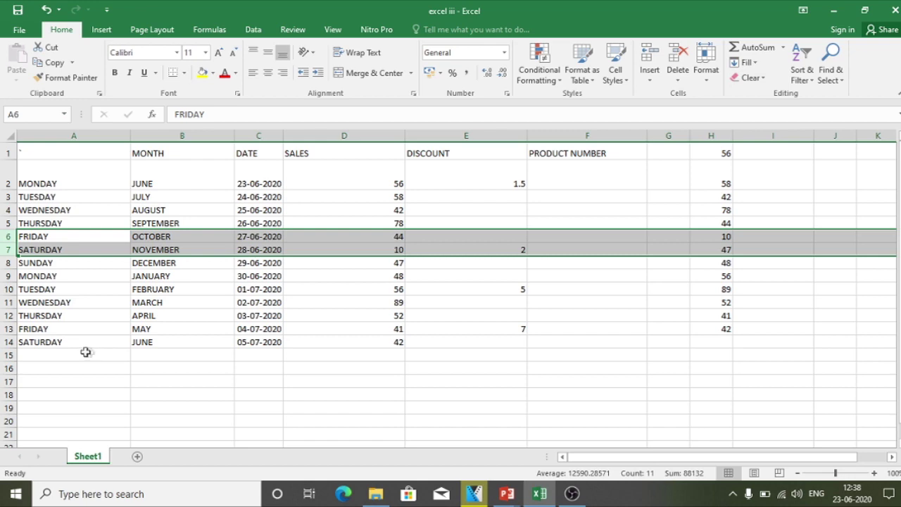
# Step: Switch to the running PowerPoint slide show with the topics covered on editing a workbook
pyautogui.click(507, 494)
pyautogui.click(559, 443)
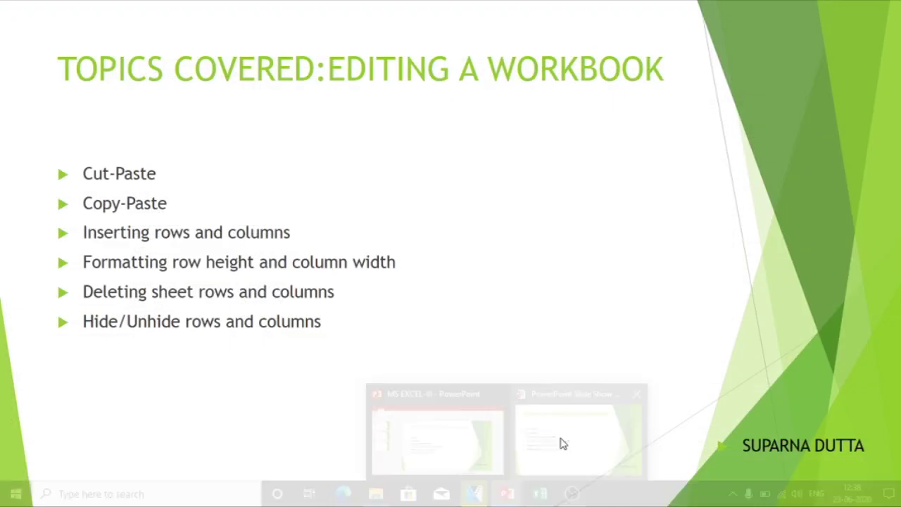